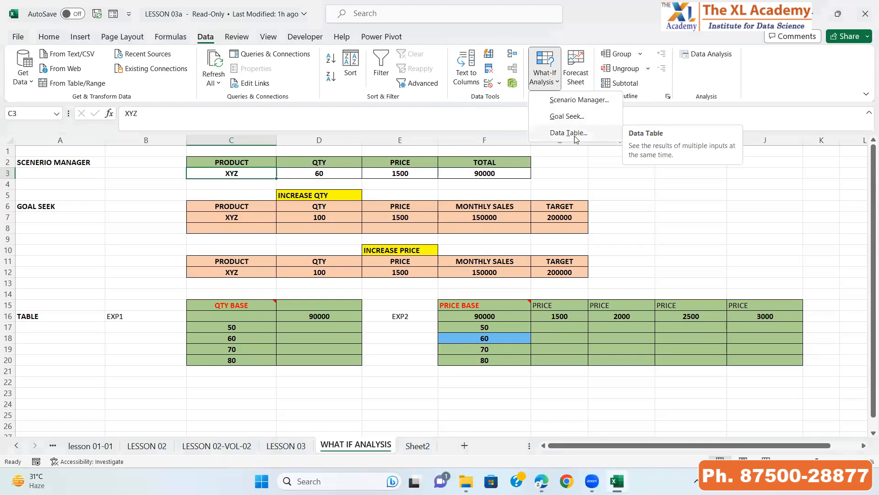
Delete the three existing July scenarios from the Scenario Manager.
left_click(573, 100)
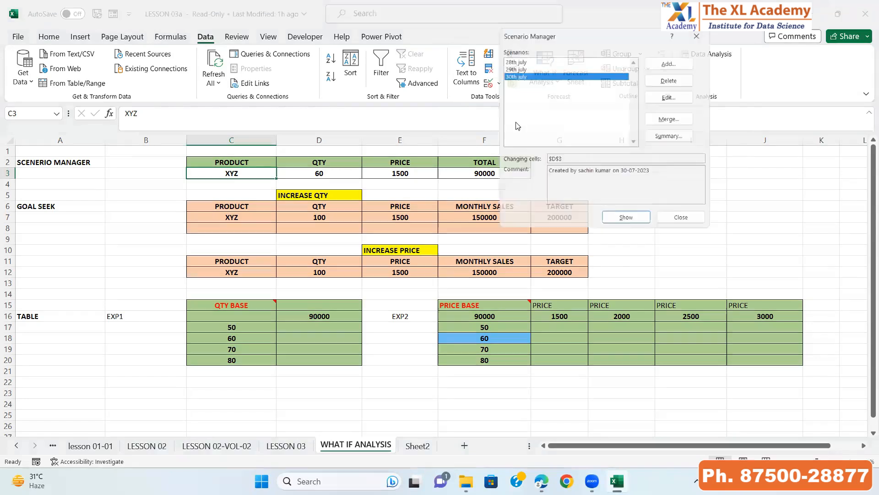
left_click(667, 78)
left_click(669, 77)
left_click(667, 77)
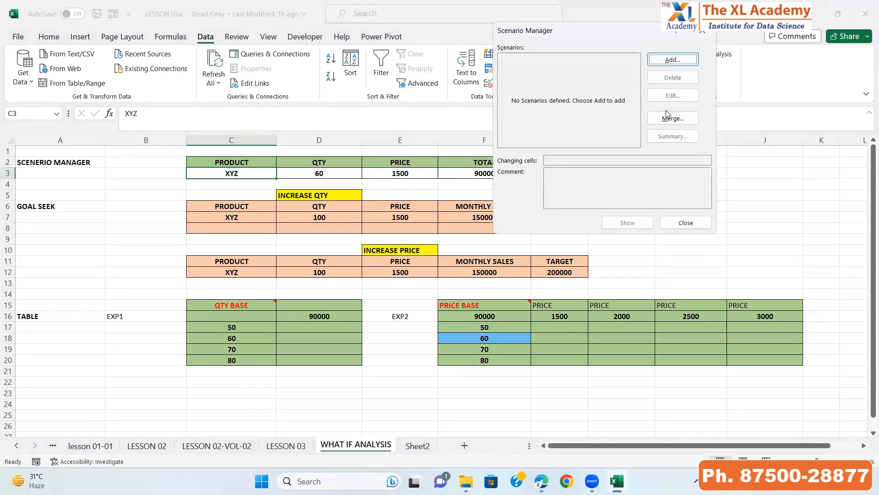
left_click(685, 223)
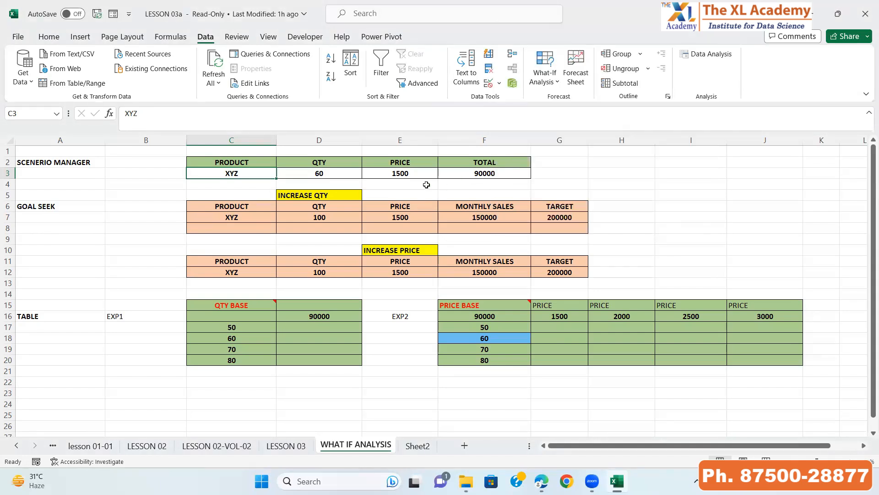
left_click(343, 172)
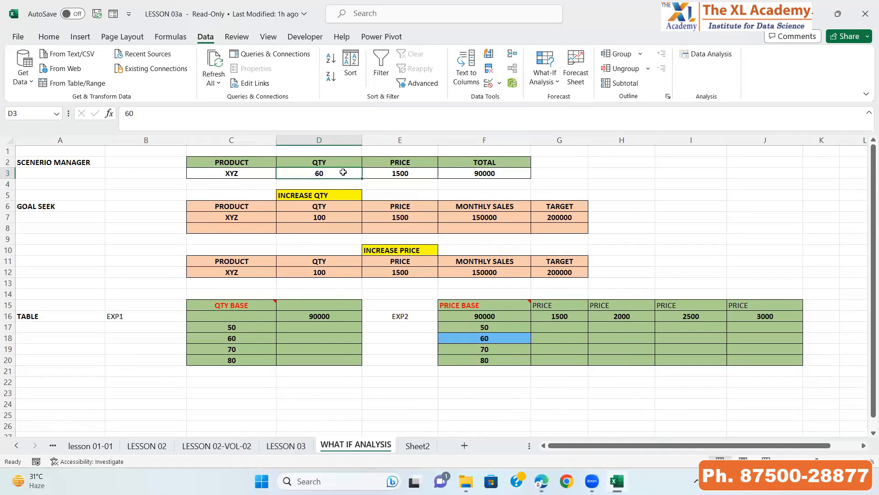
type("100")
key("Return")
key("ctrl+z")
Set product XYZ's quantity in cell D3 to 40 and save it as a scenario named "10th aug".
type("40")
key("ctrl+Return")
left_click(558, 83)
left_click(570, 101)
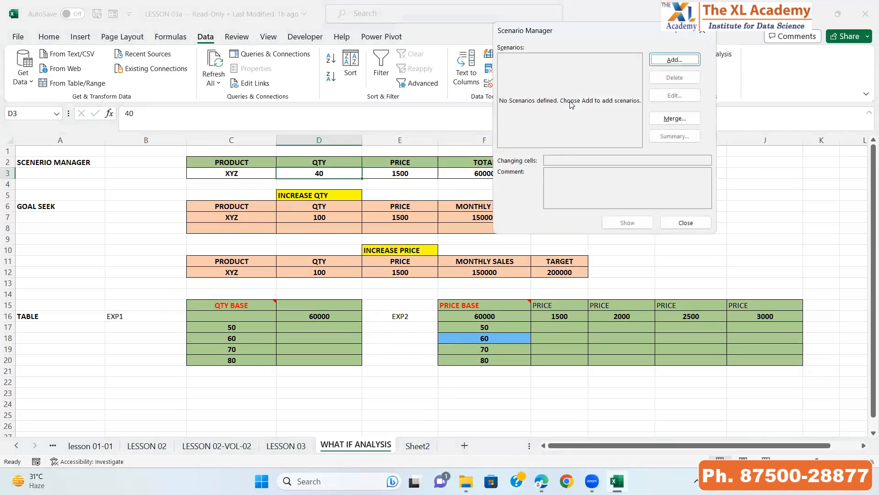
left_click(666, 59)
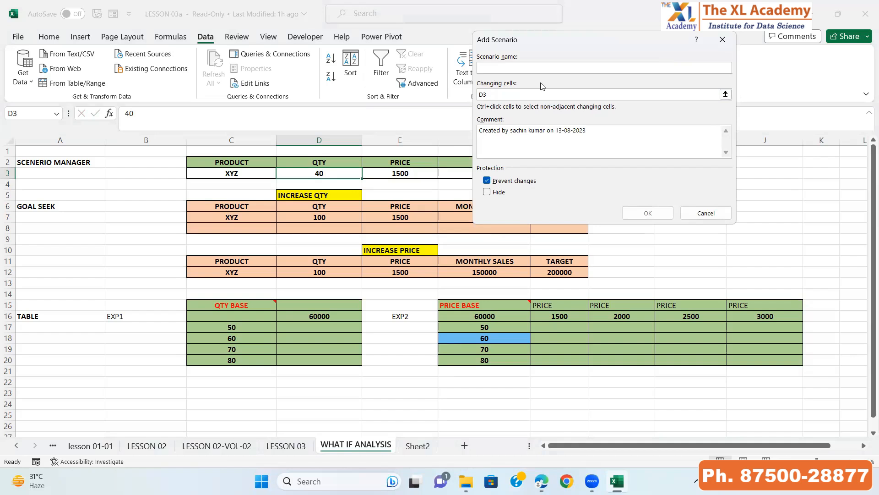
type("10th aug")
left_click(643, 215)
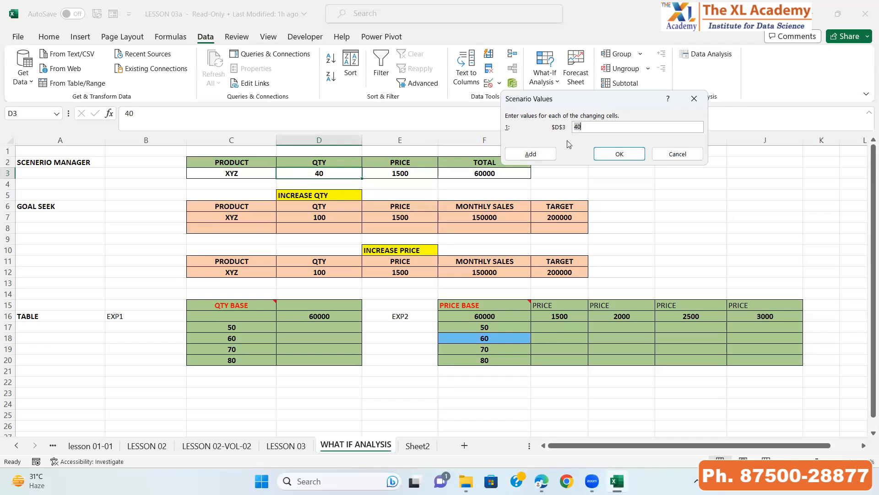
left_click(613, 158)
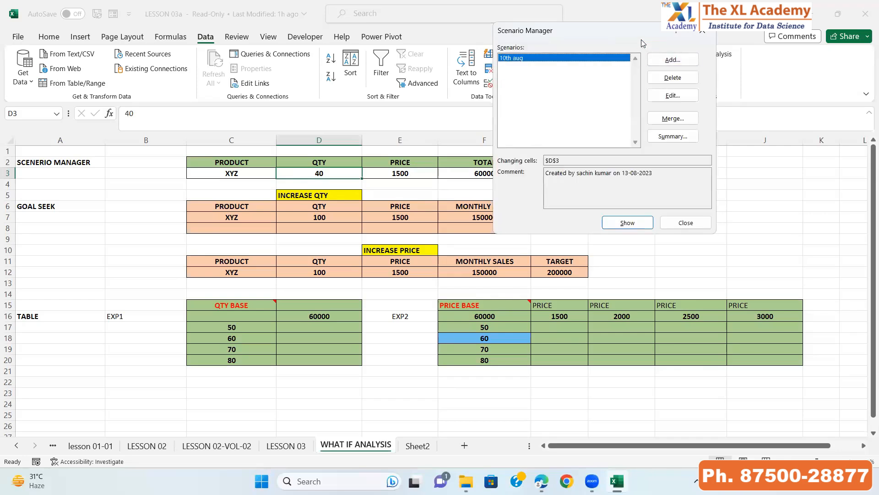
left_click(686, 223)
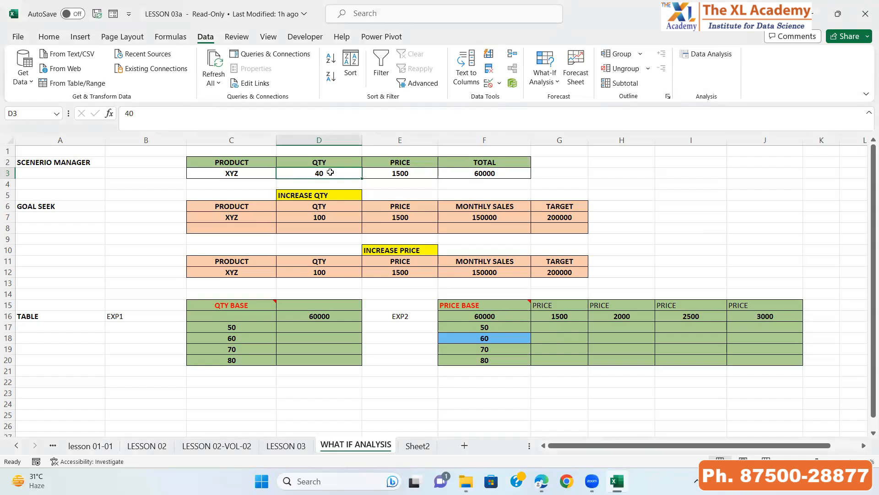
Set product XYZ's quantity in cell D3 to 60 and save it as a scenario named "12th aug".
type("60")
key("ctrl+Return")
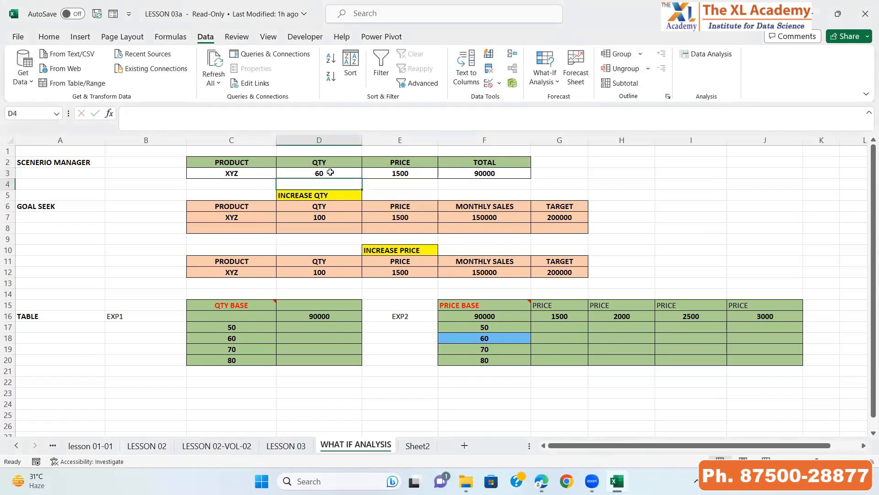
left_click(557, 82)
left_click(553, 100)
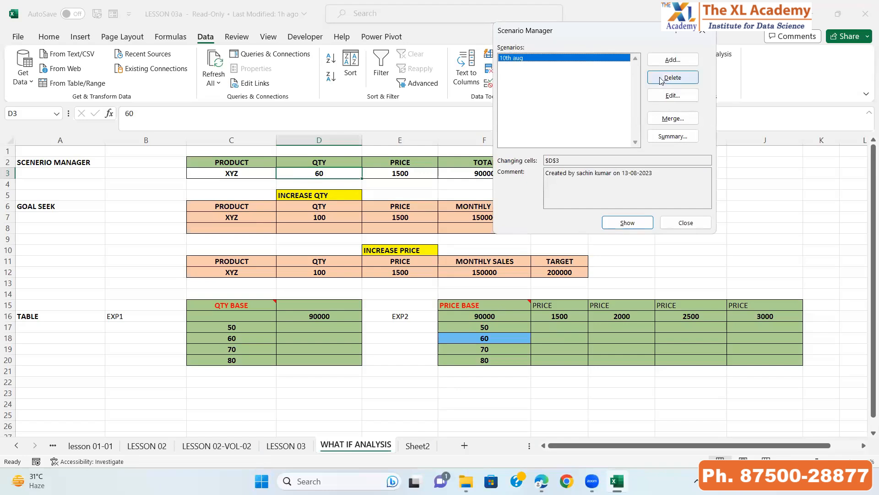
left_click(673, 60)
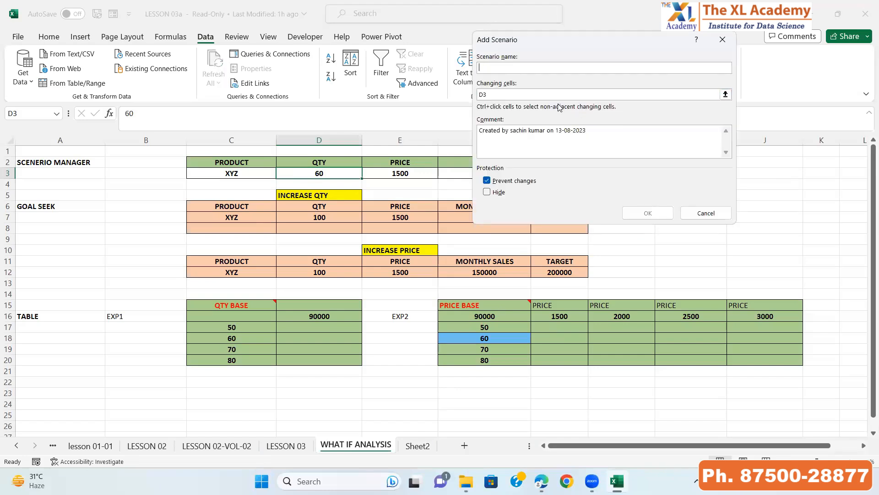
type("12th aug")
left_click(641, 212)
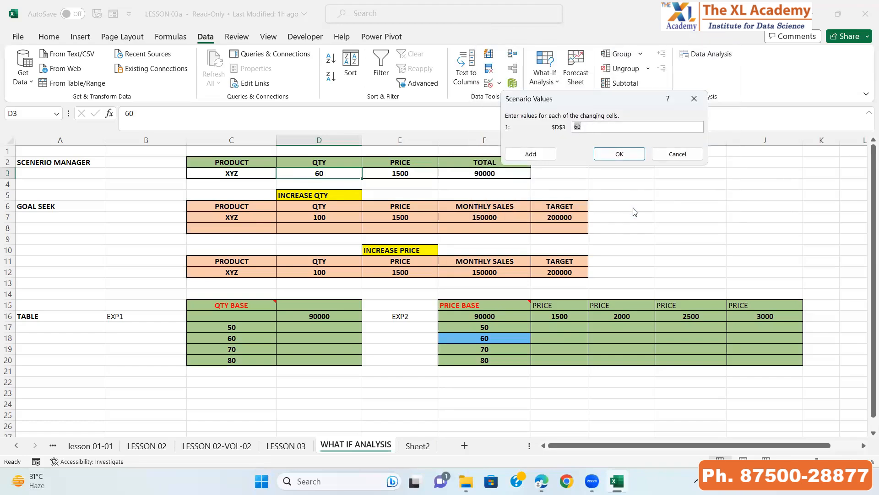
left_click(619, 154)
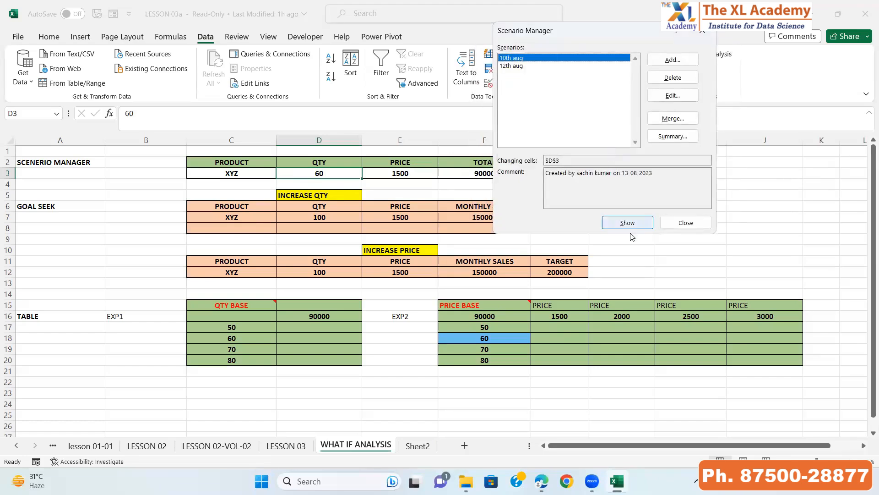
left_click(665, 225)
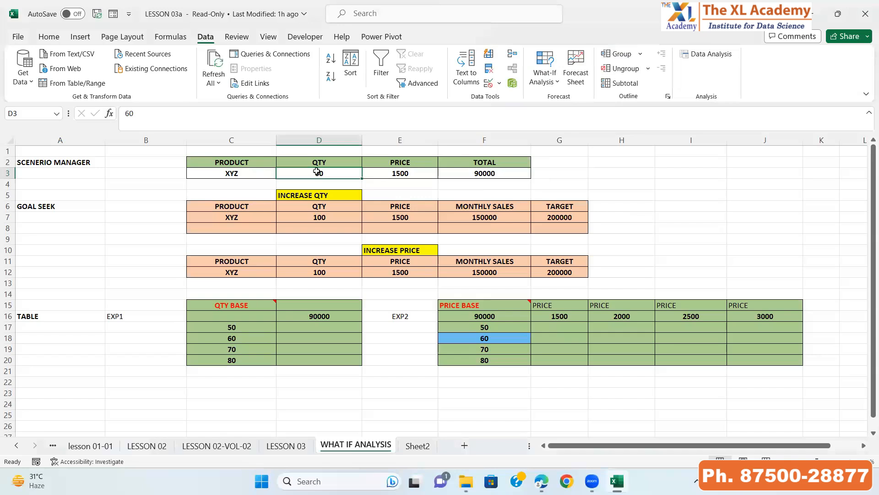
Set the quantity in cell D3 to 80, and show the saved "10th aug" scenario over it.
type("80")
key("ctrl+Return")
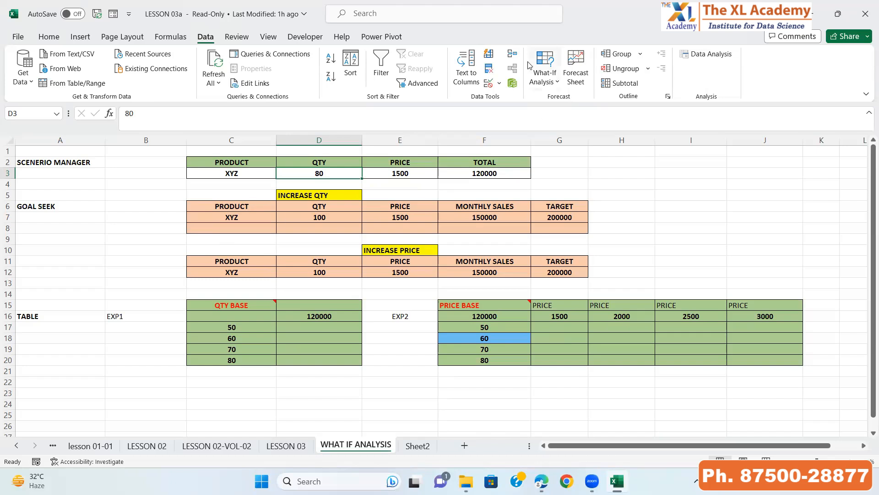
left_click(555, 85)
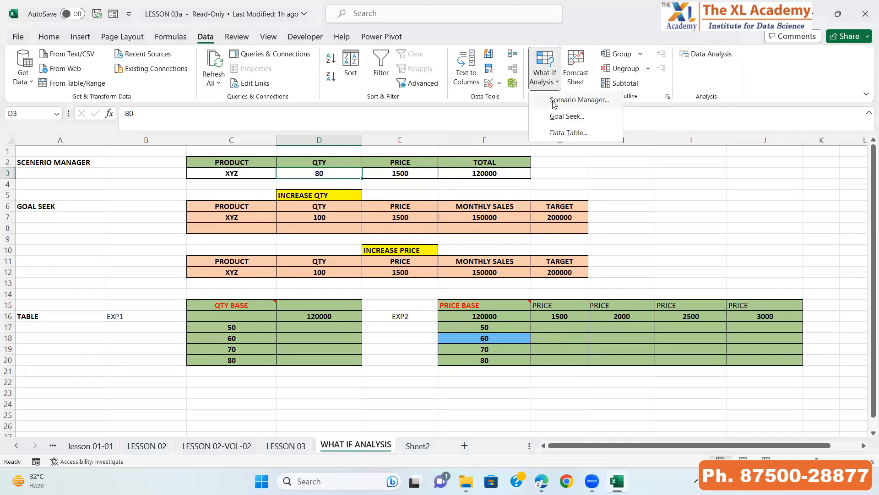
left_click(554, 101)
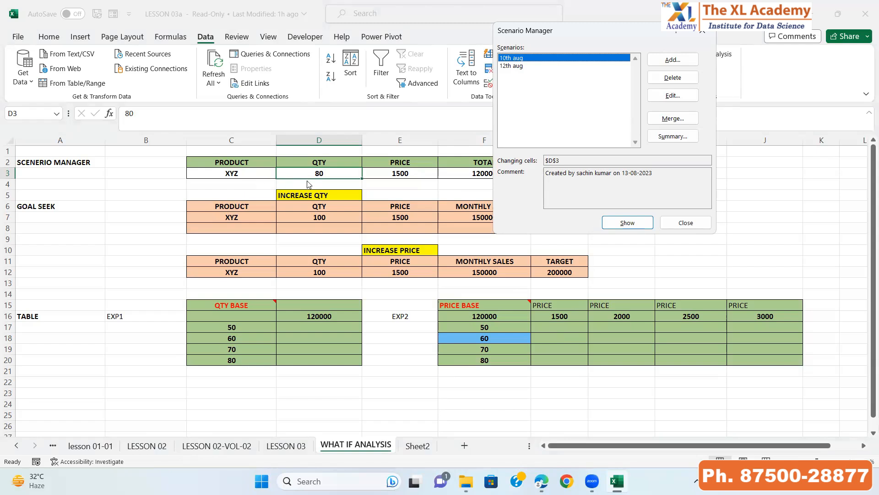
left_click(521, 67)
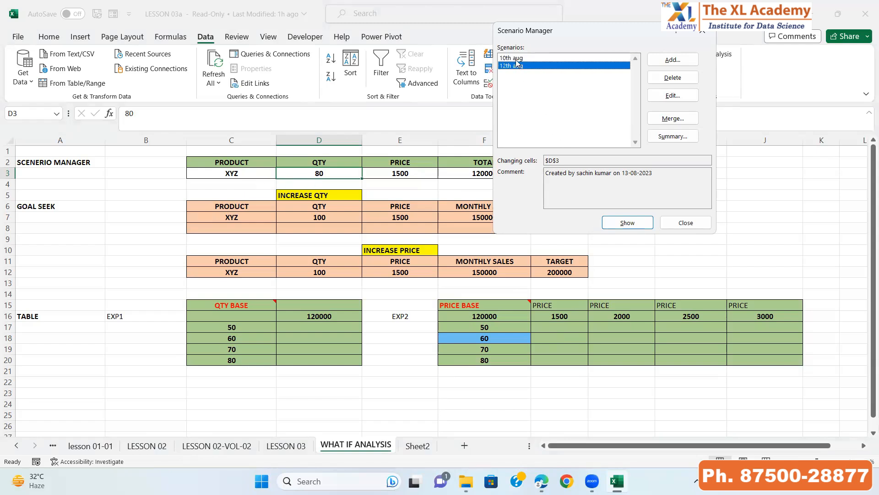
left_click(517, 60)
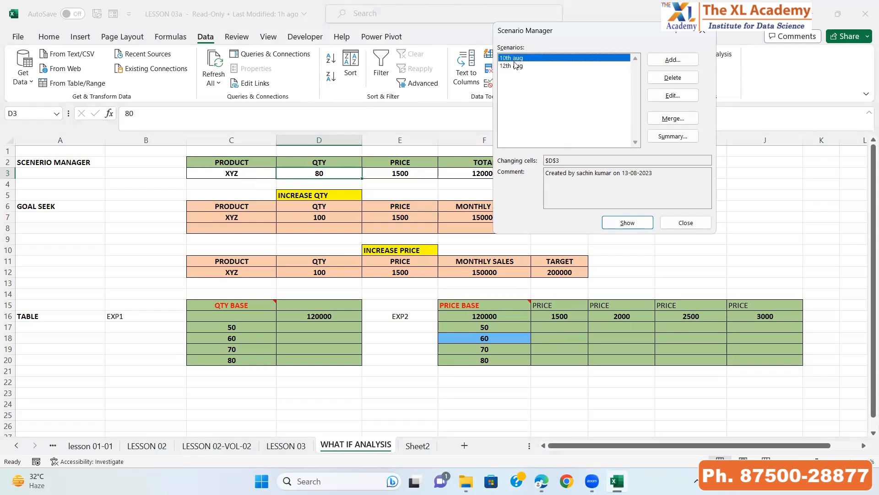
left_click(515, 66)
left_click(517, 59)
left_click(610, 223)
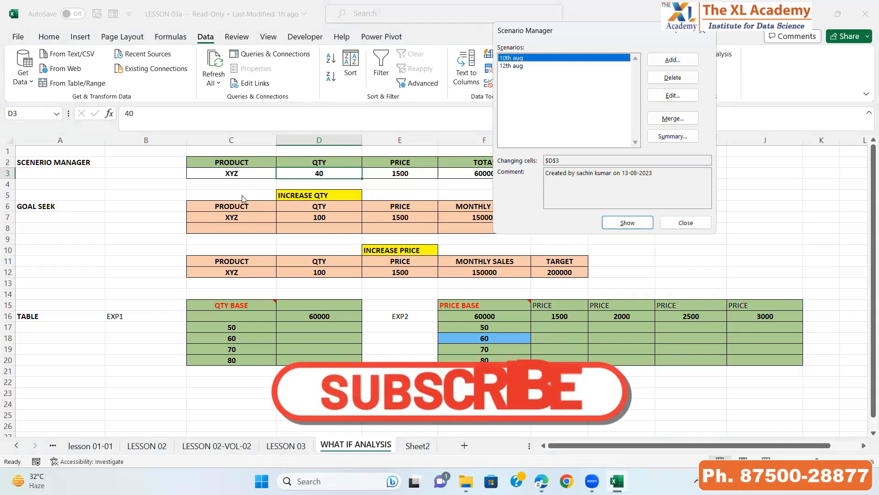
Show the saved "12th aug" scenario in the worksheet and close the Scenario Manager.
left_click(509, 66)
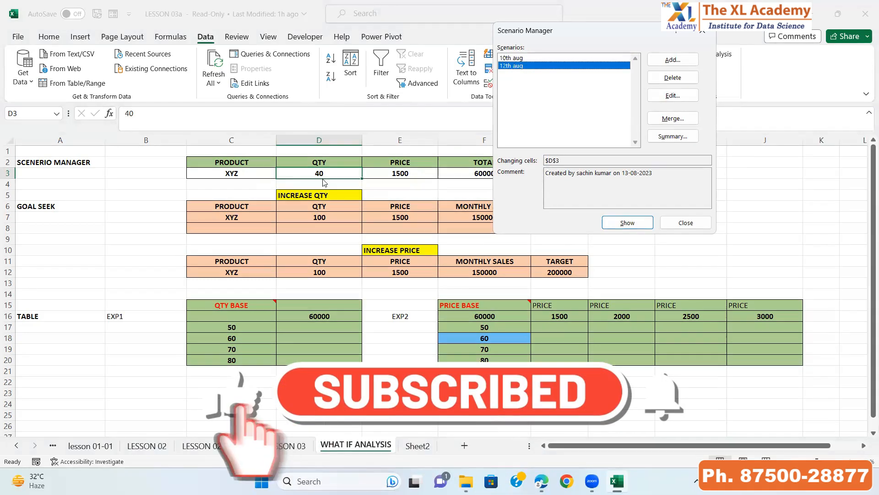
left_click(627, 222)
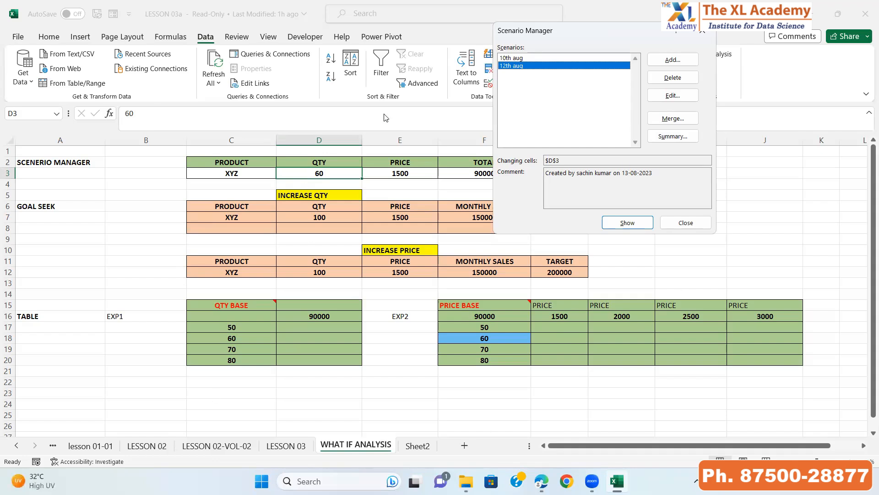
left_click(506, 58)
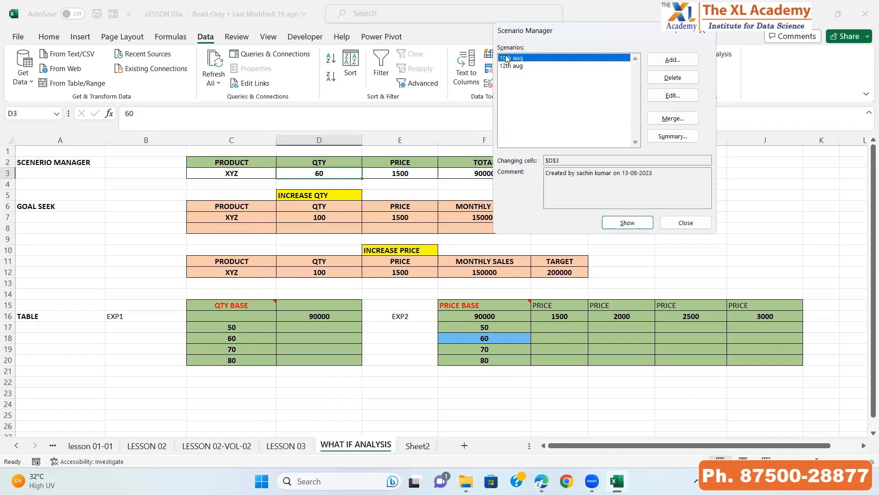
left_click(683, 223)
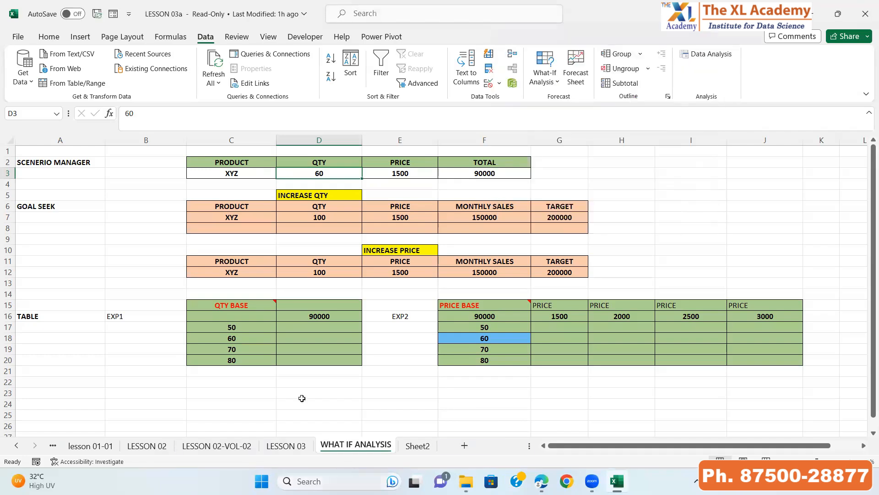
Check the Scenario Manager on the LESSON 03 sheet for saved scenarios.
left_click(282, 446)
left_click(331, 188)
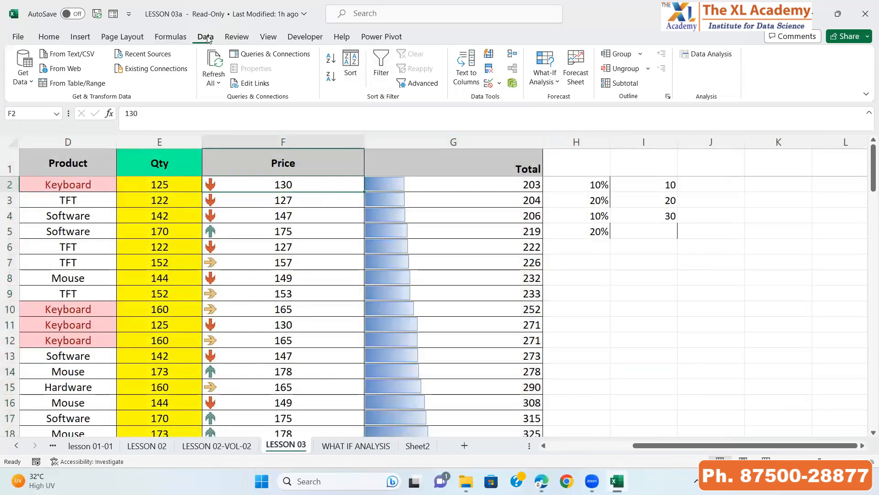
left_click(554, 82)
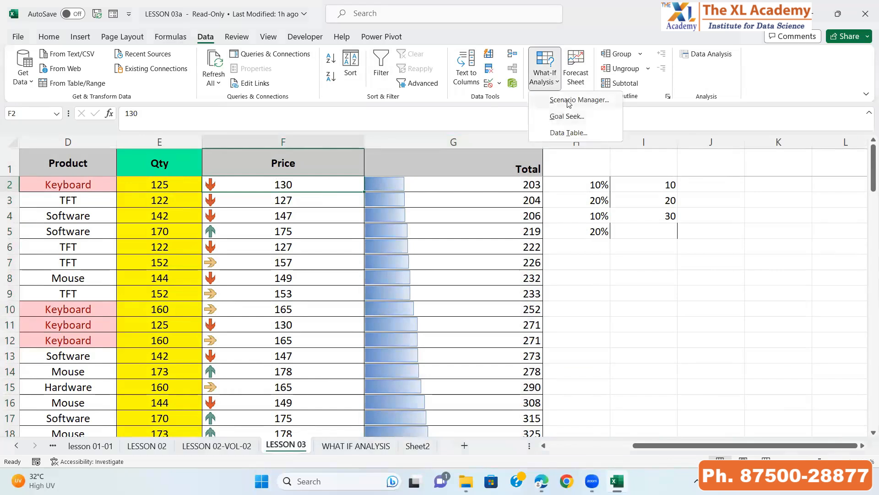
left_click(568, 100)
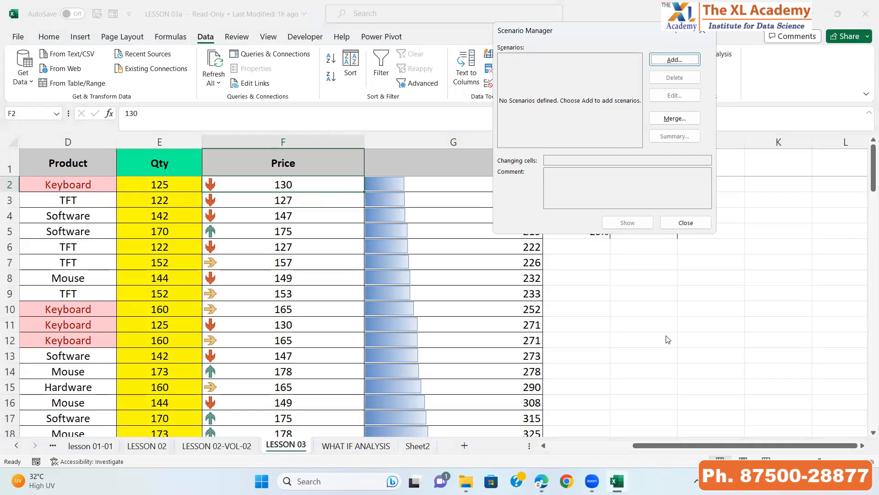
left_click(686, 223)
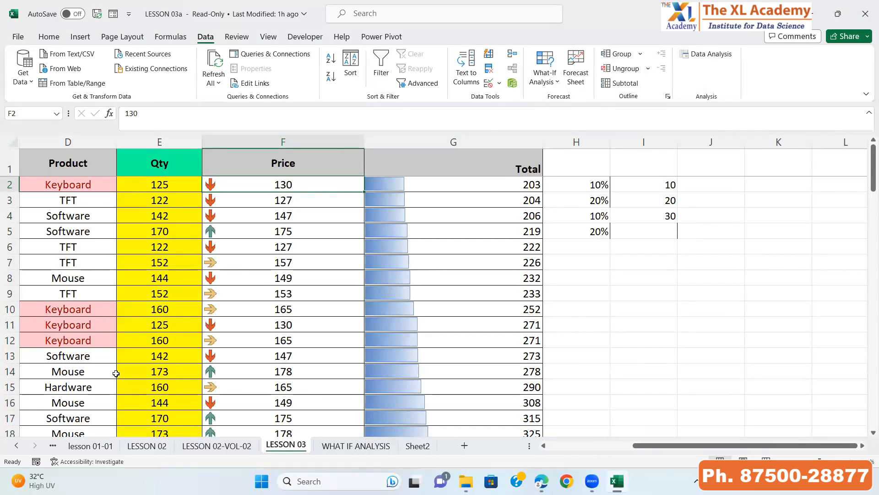
On the WHAT IF ANALYSIS sheet, set product XYZ's price in cell E3 to 2000.
left_click(371, 451)
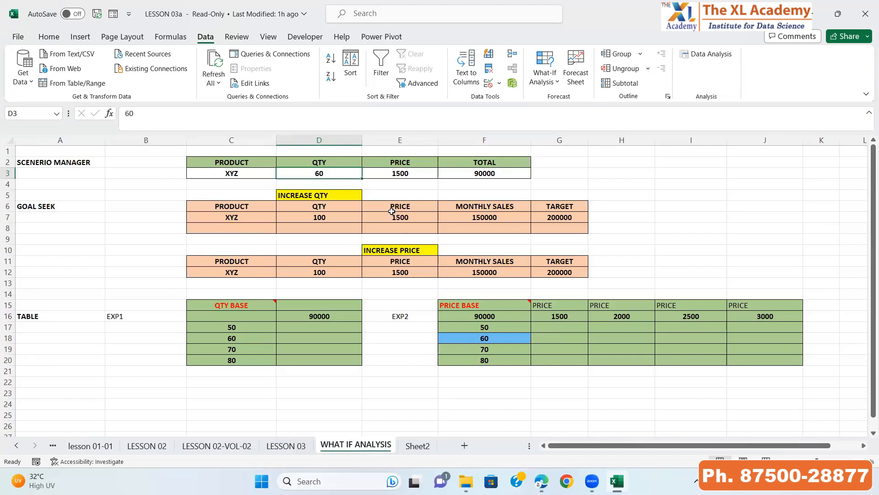
left_click(408, 173)
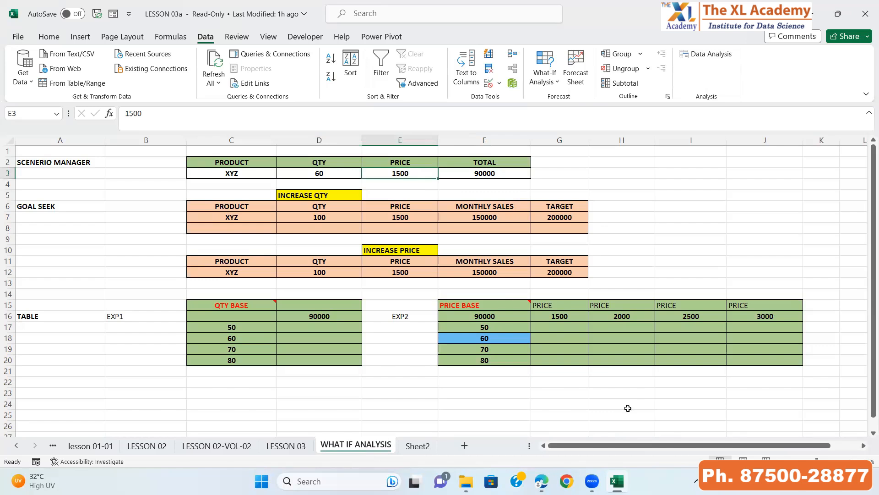
type("2000")
key("Return")
key("Up")
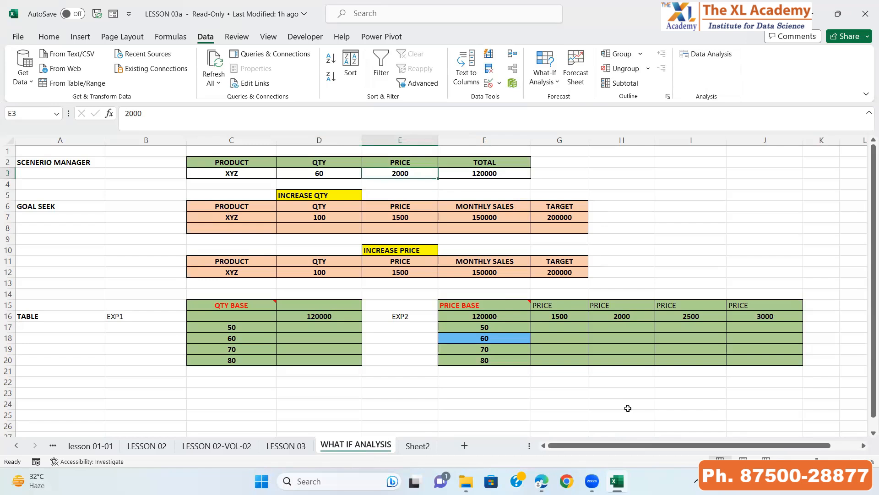
Examine the quantity, price and total of product XYZ in the range C2:F3.
key("Left")
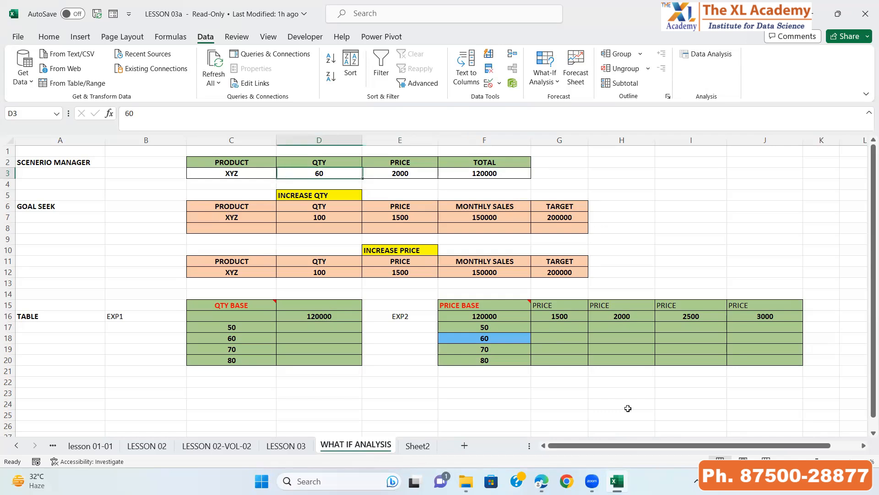
key("Left")
key("Up")
key("shift+Right")
key("shift+Right")
key("shift+Right")
key("shift+Down")
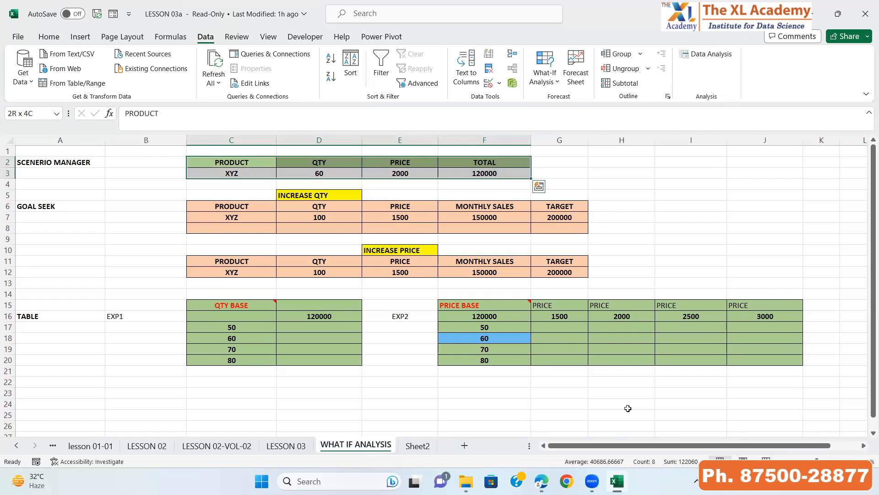
key("Right")
key("Down")
key("Right")
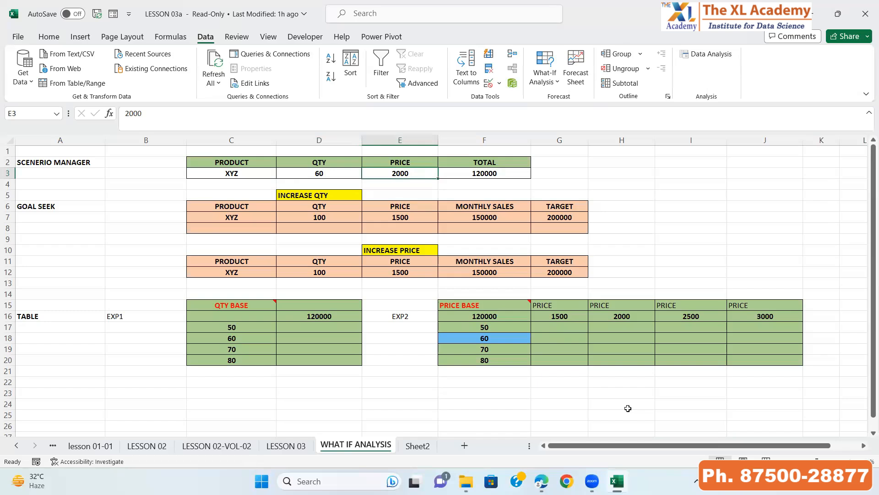
Review product XYZ's row in the Scenario Manager table and move on to the Goal Seek table's quantity column.
key("shift+Right")
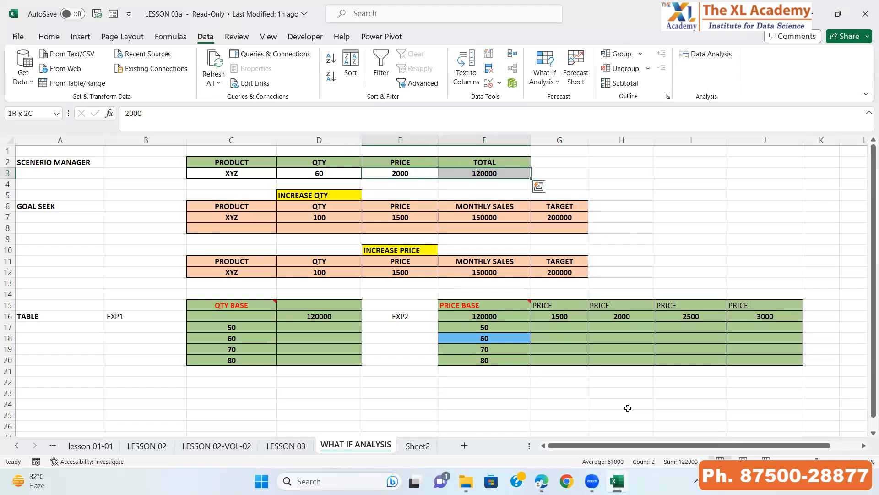
key("Left")
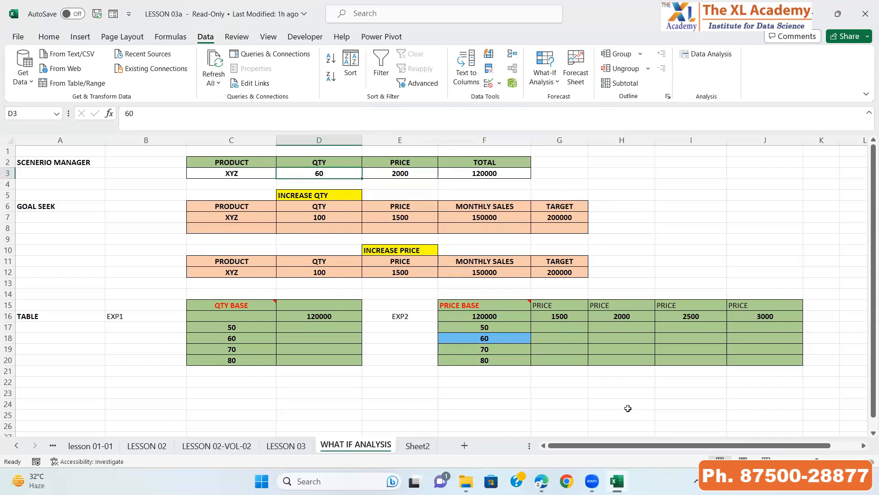
key("Home")
key("Up")
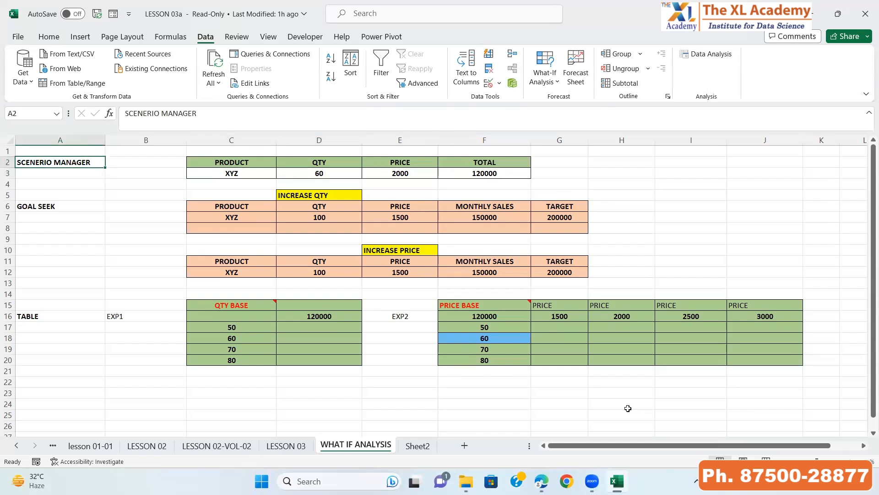
key("Right")
key("Down")
key("Down")
key("Down")
key("Down")
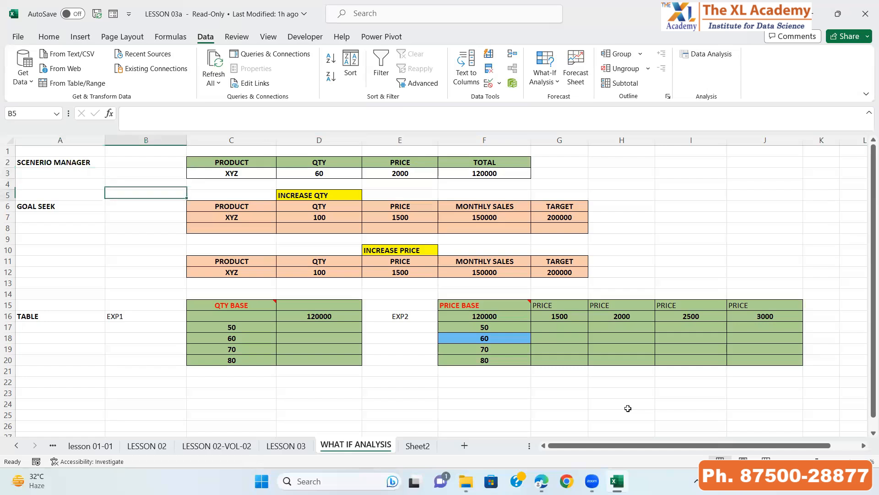
key("Left")
key("Right")
key("Right")
key("Right")
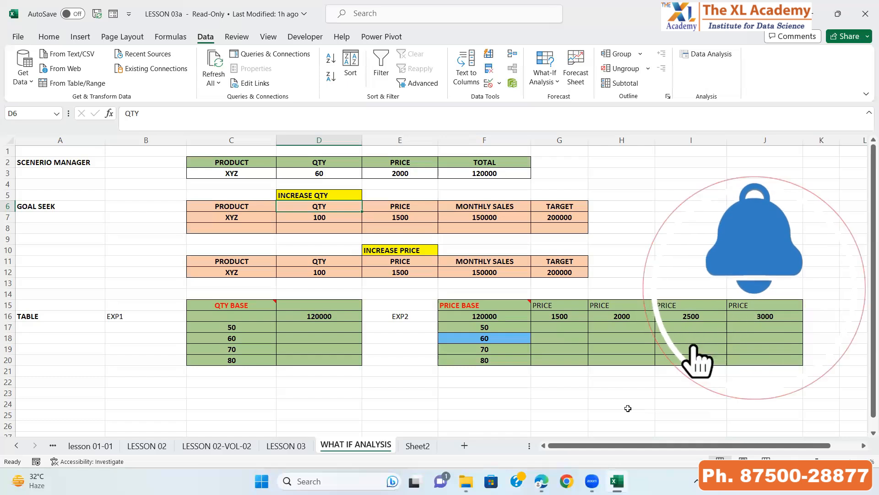
Examine the quantity, price, monthly sales and target of product XYZ in the Goal Seek range D7:G7.
key("Down")
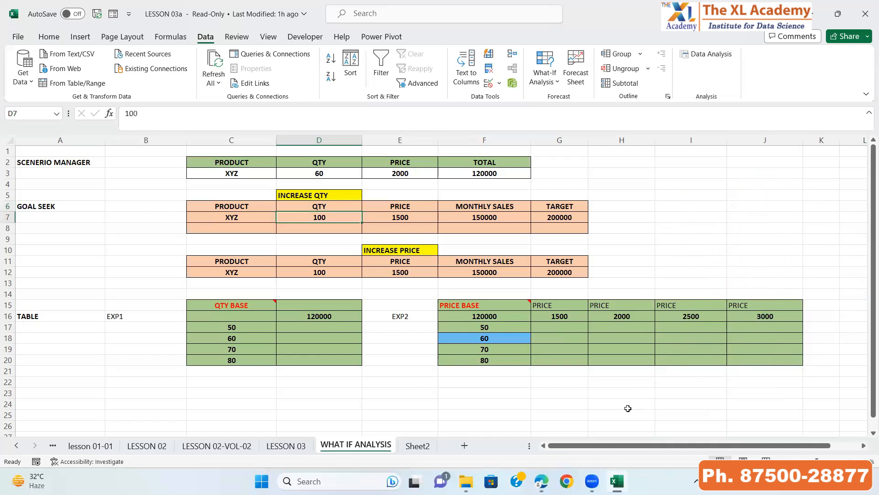
key("Right")
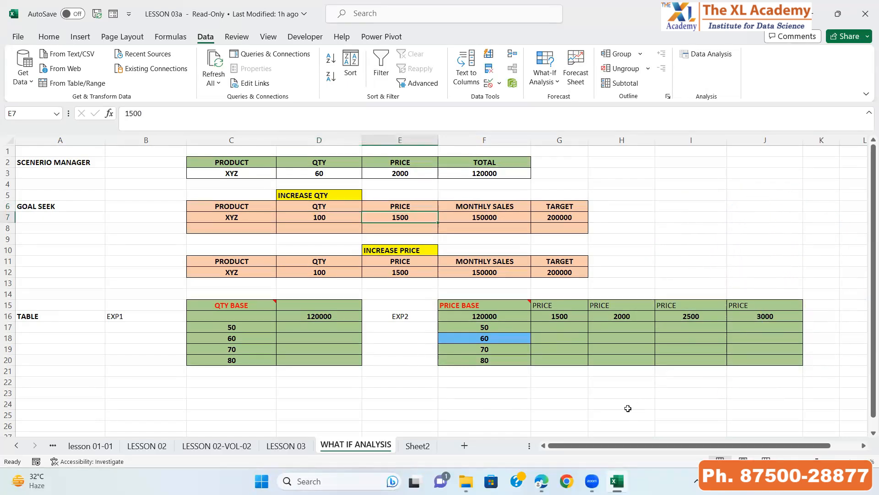
key("Right")
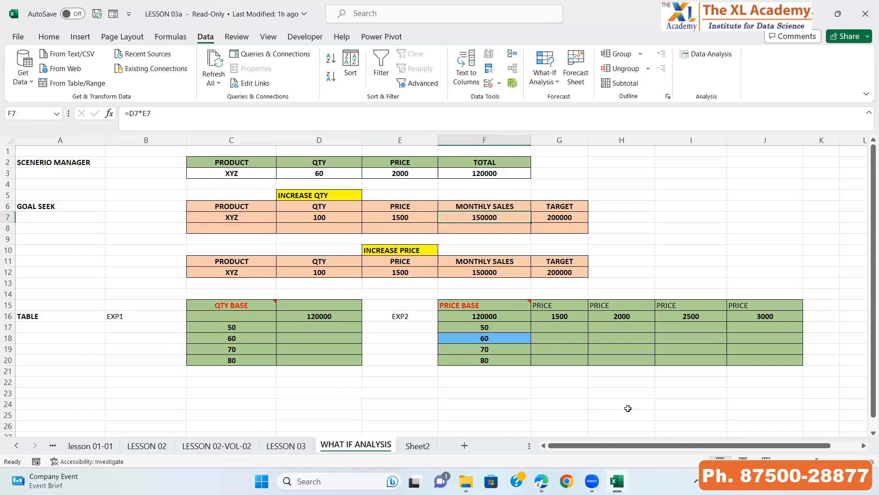
key("Right")
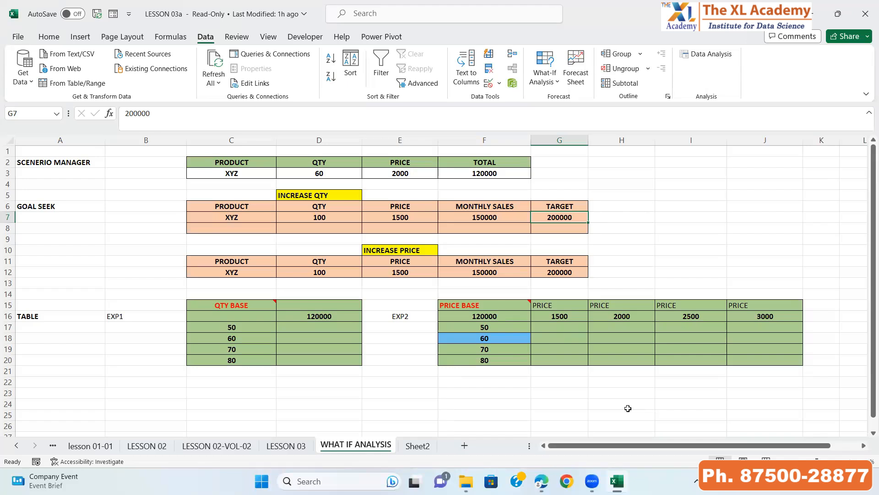
key("Left")
key("Left")
key("Left")
key("Left")
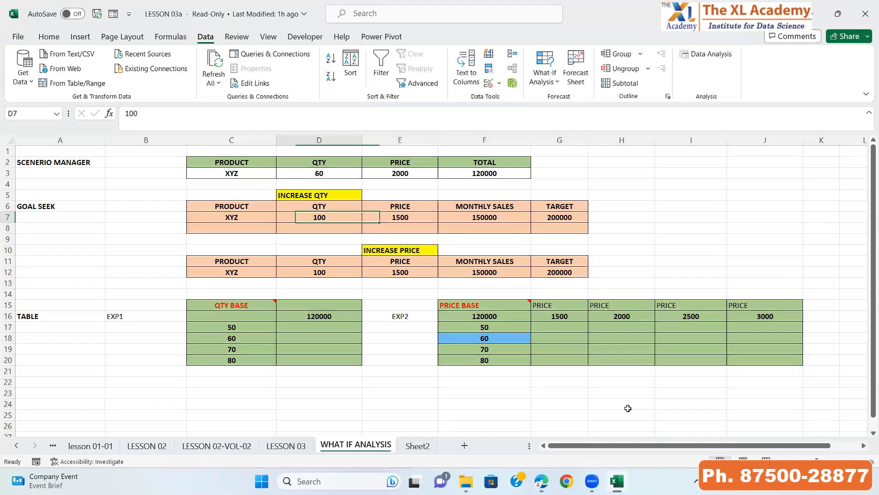
key("Right")
key("Right")
key("Right")
key("Right")
key("Right")
key("Right")
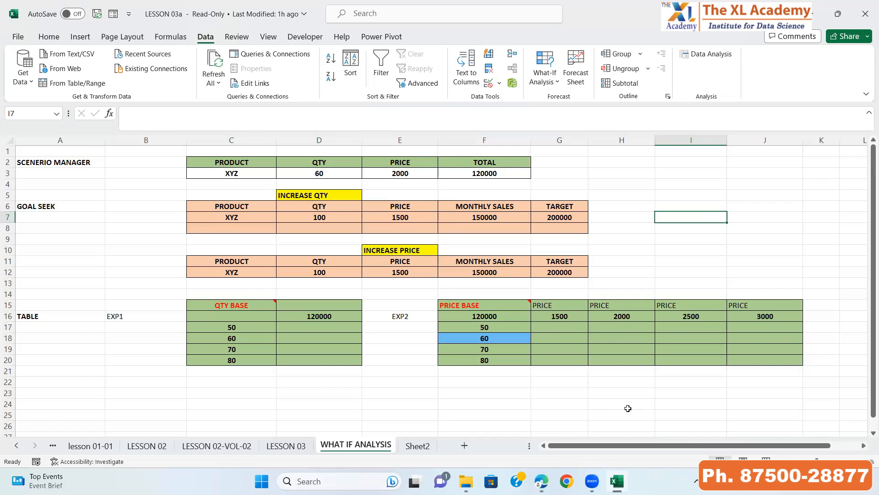
Compare the quantity in D7 with the monthly sales in F7 and the target in G7.
key("Left")
key("Left")
key("Left")
key("Left")
key("Left")
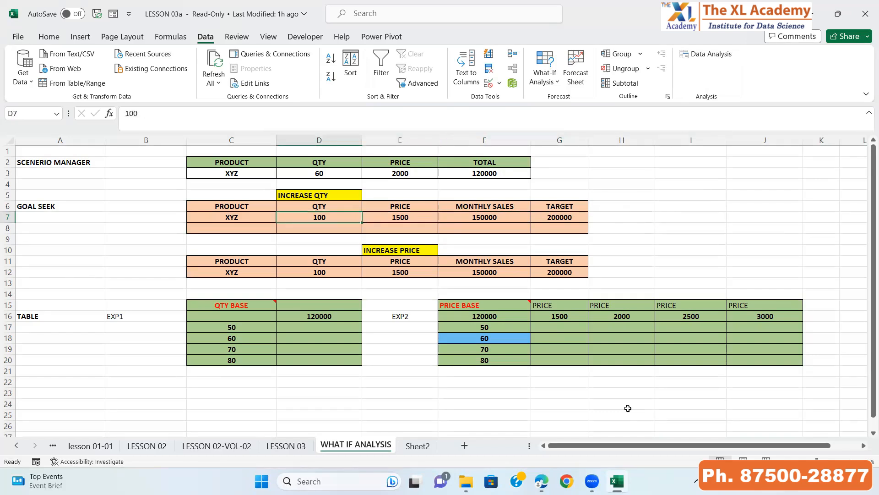
key("Right")
key("Right")
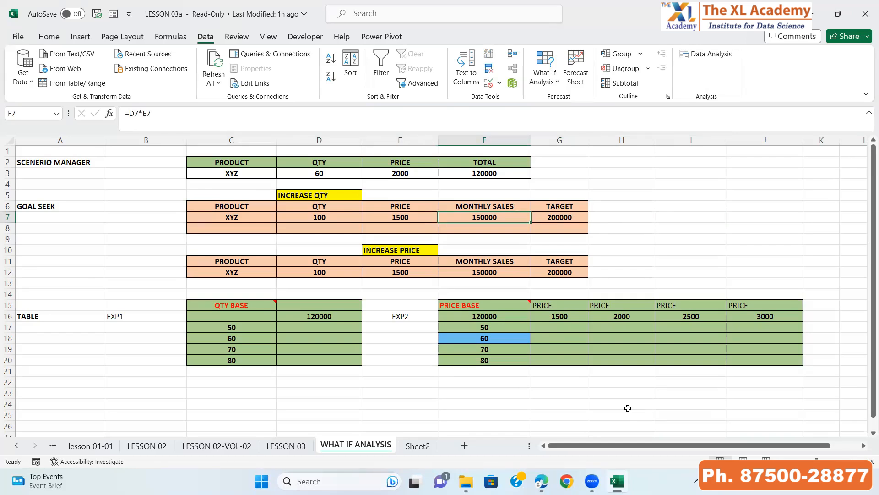
key("Left")
key("Left")
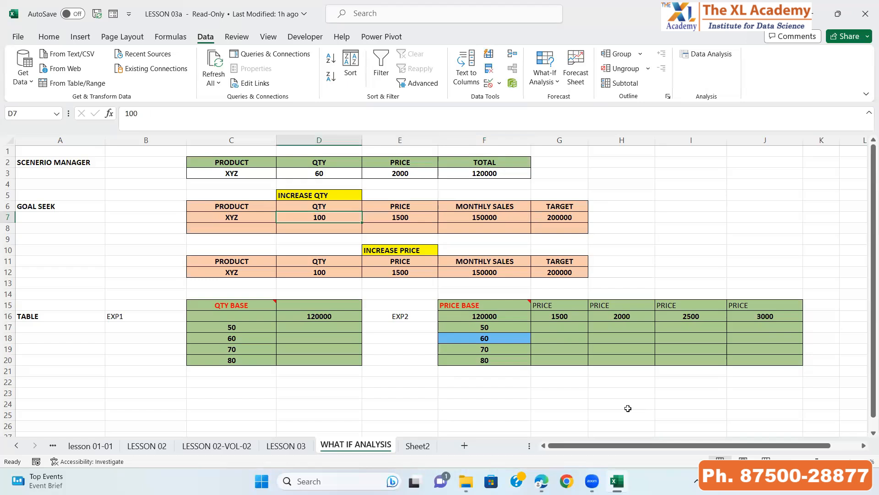
key("Right")
key("Left")
key("Right")
key("Right")
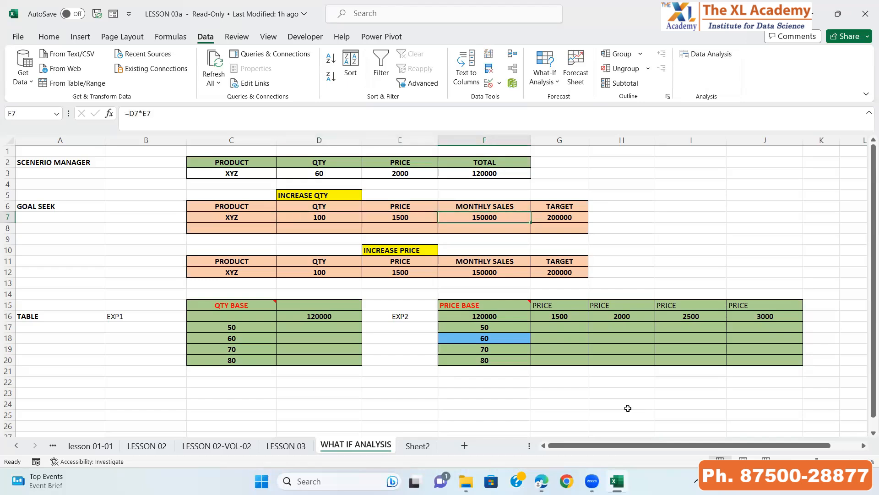
key("Right")
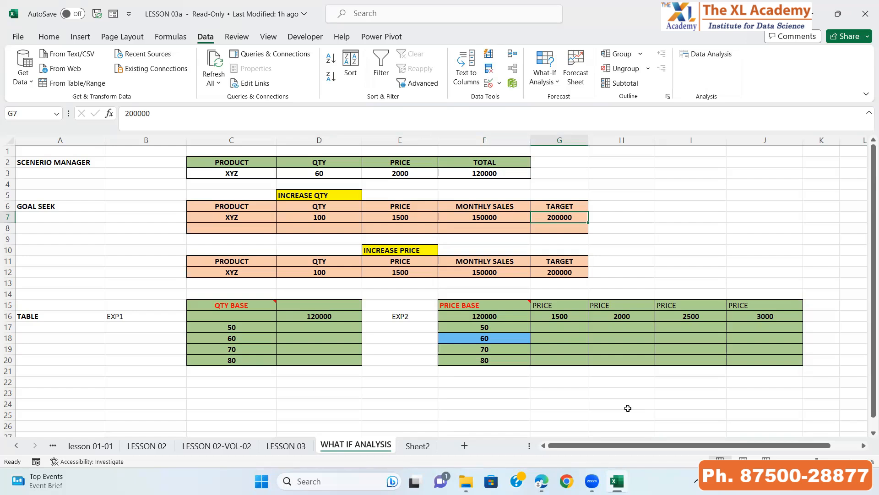
Inspect the formula behind monthly sales in F7 and its quantity and price inputs without changing it.
key("Left")
key("Left")
key("Left")
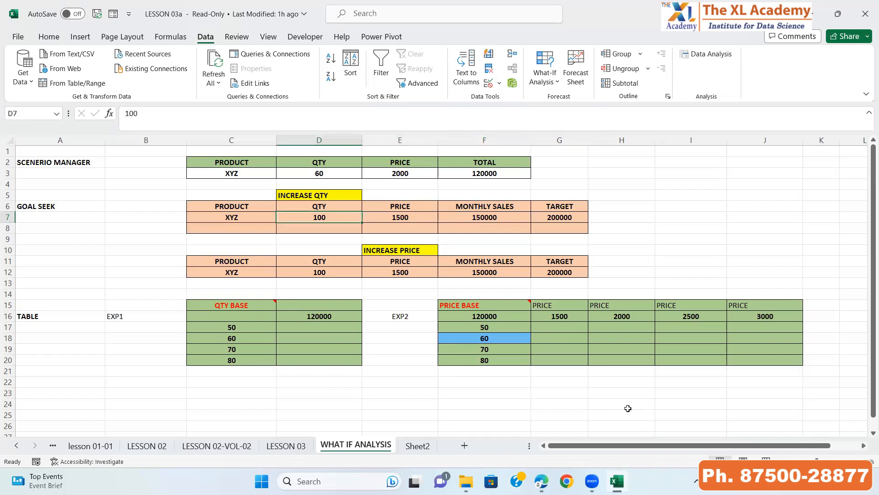
key("Right")
key("Left")
key("Right")
key("Right")
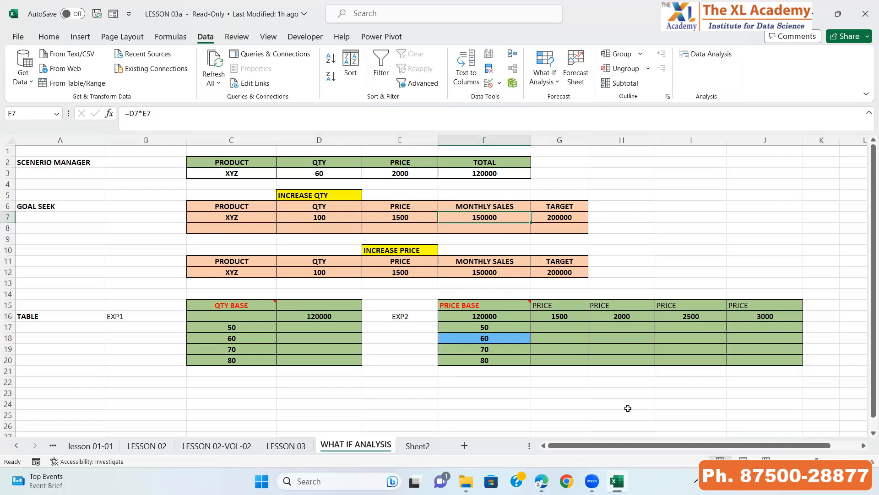
key("Left")
key("Right")
double_click(484, 219)
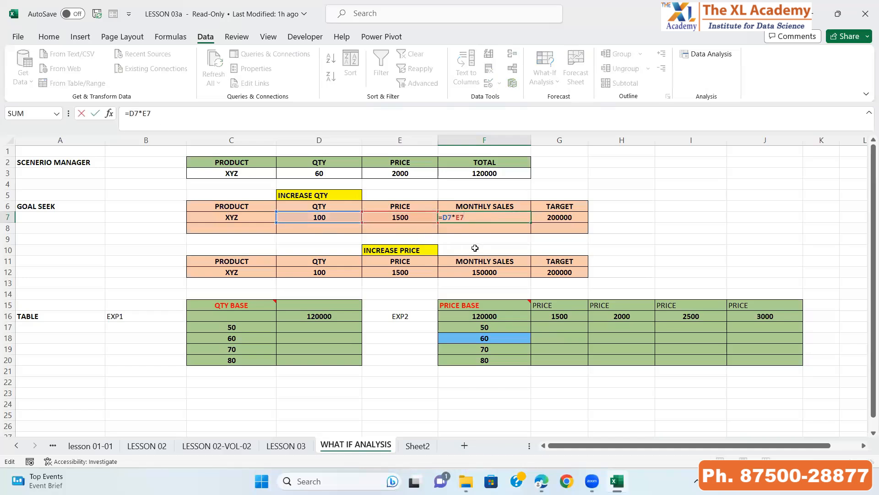
key("Escape")
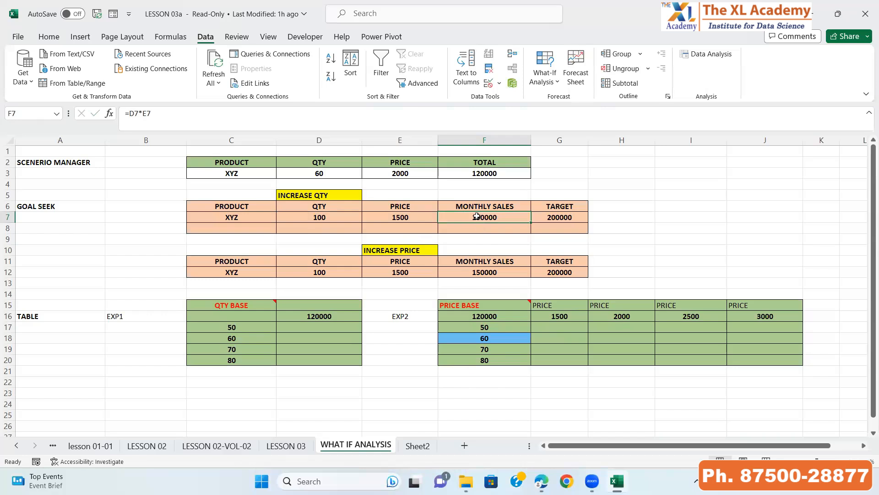
Run Goal Seek on monthly sales cell F7 with a target value of 200000 by changing quantity cell D7, and keep the solution.
left_click(555, 77)
left_click(563, 115)
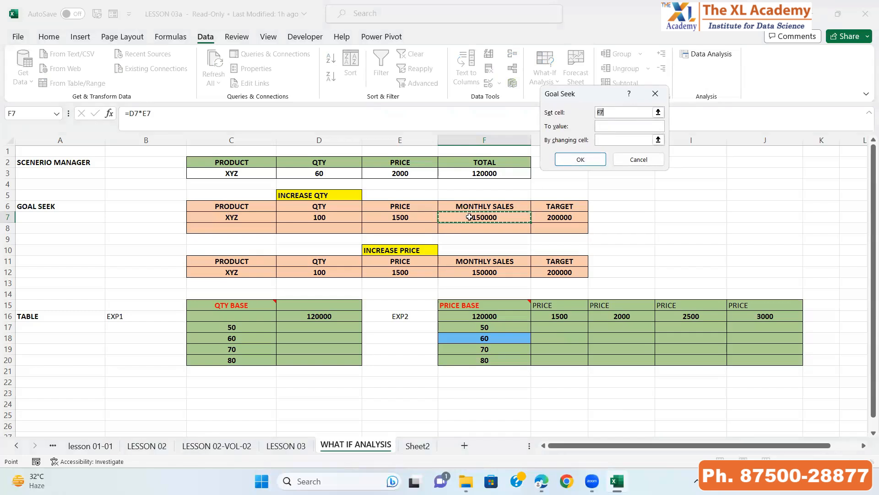
left_click(623, 130)
type("200000")
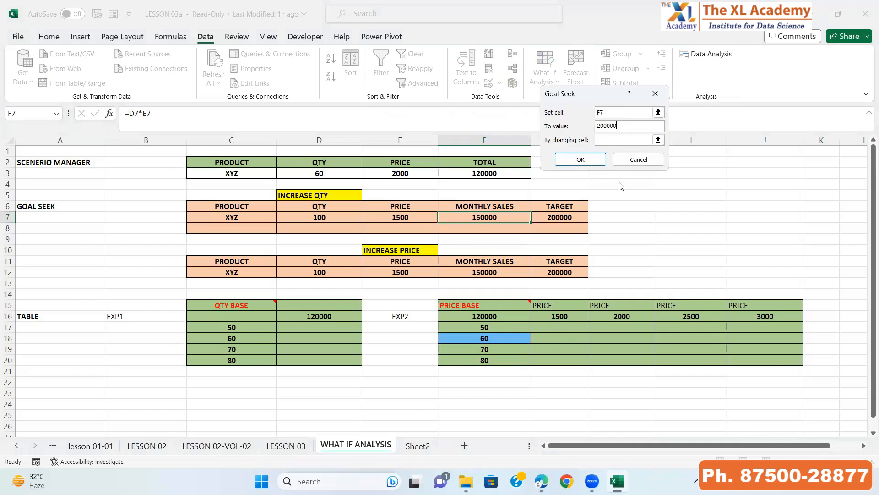
left_click(608, 140)
left_click(324, 217)
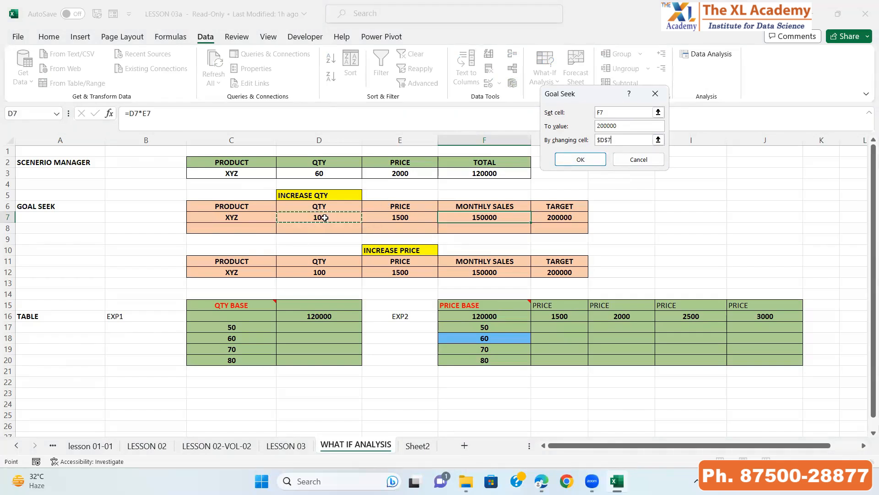
left_click(568, 157)
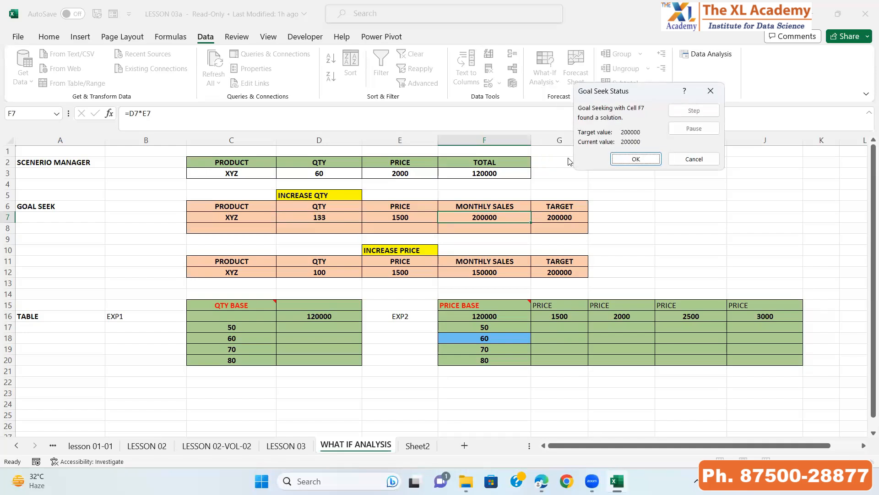
left_click(626, 162)
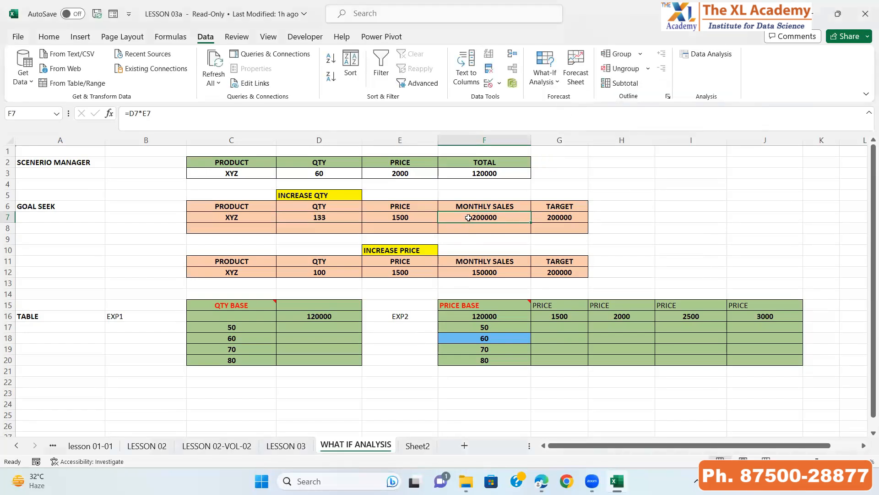
Compare the solved quantity in D7 with the increase-price table in row 12 and select its monthly sales cell F12.
left_click(331, 218)
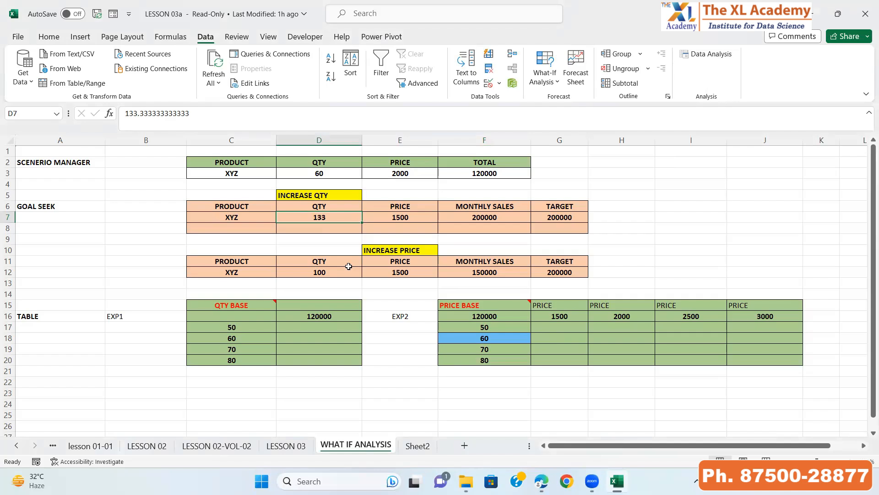
key("Down")
key("Down")
key("Down")
key("Down")
key("Down")
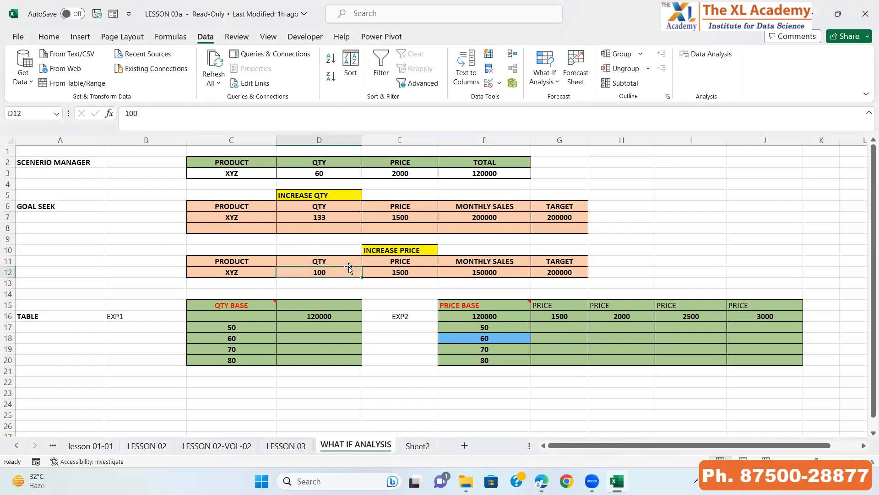
key("Up")
key("Up")
key("Up")
key("Up")
key("Up")
key("Down")
key("Down")
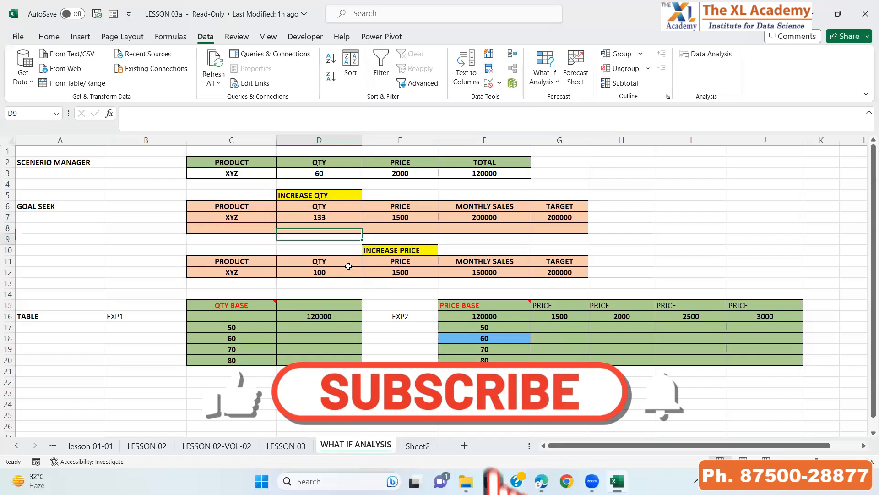
key("Down")
key("Down")
key("Down")
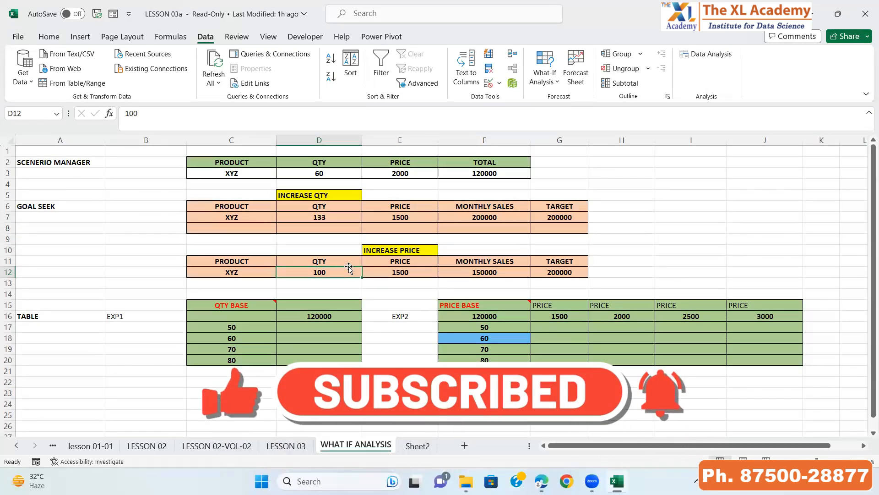
key("Right")
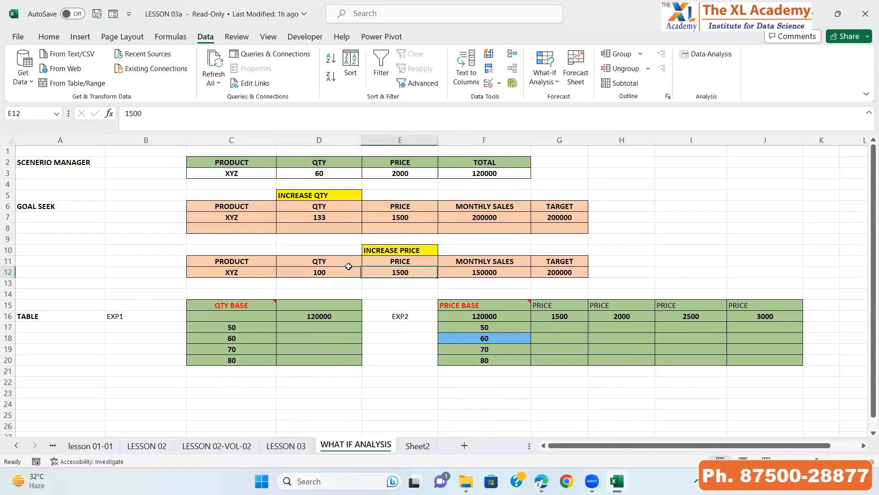
key("Right")
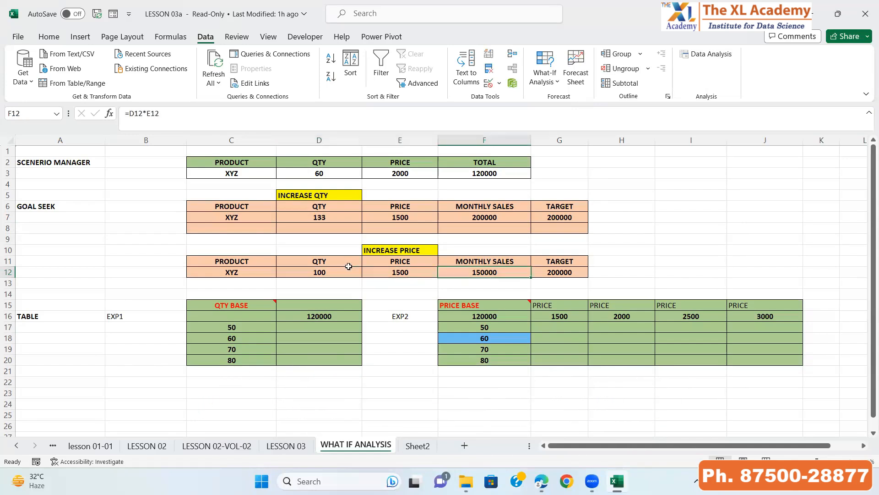
left_click(558, 80)
left_click(567, 99)
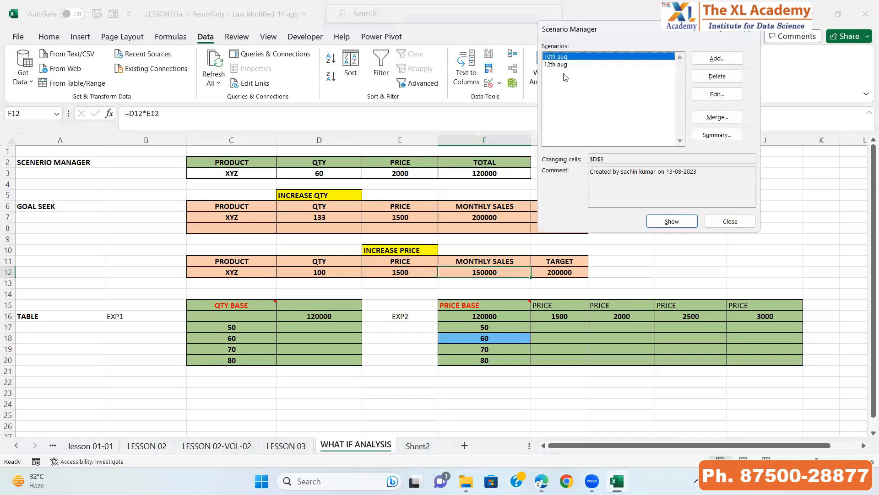
left_click(730, 221)
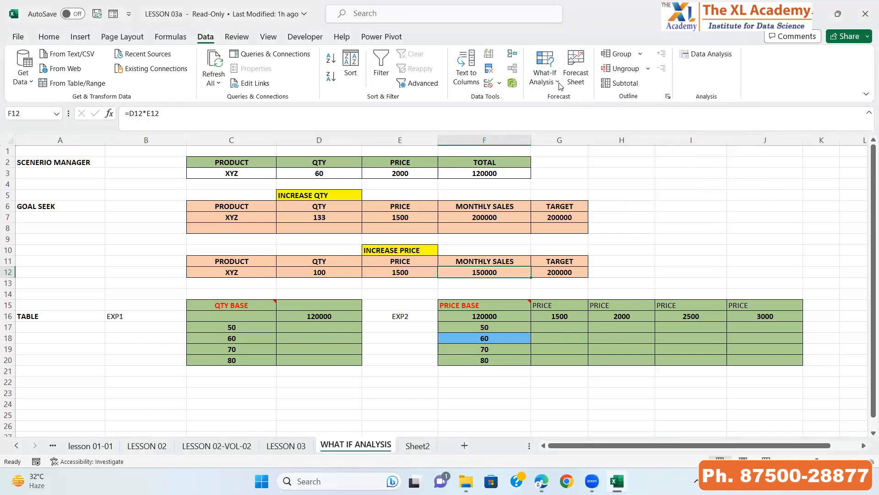
Run Goal Seek on monthly sales cell F12 with a target value of 200000 by changing price cell E12, and keep the solution.
left_click(558, 81)
left_click(568, 117)
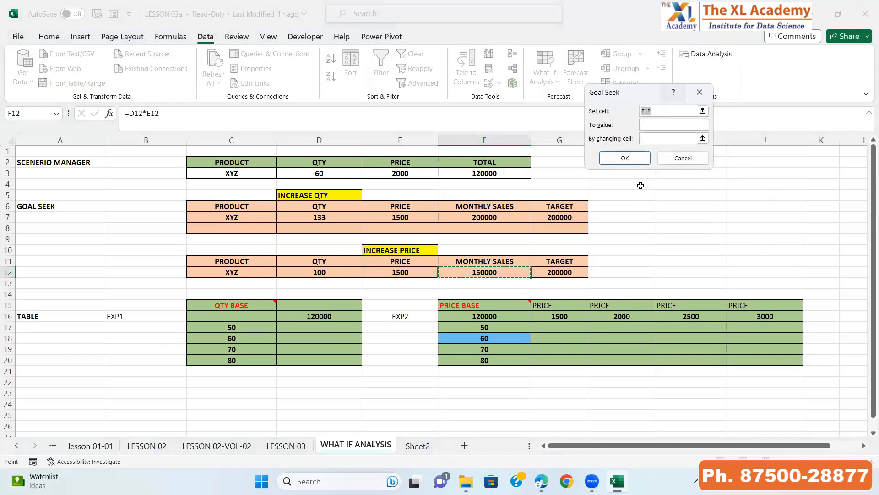
left_click(663, 122)
type("200000")
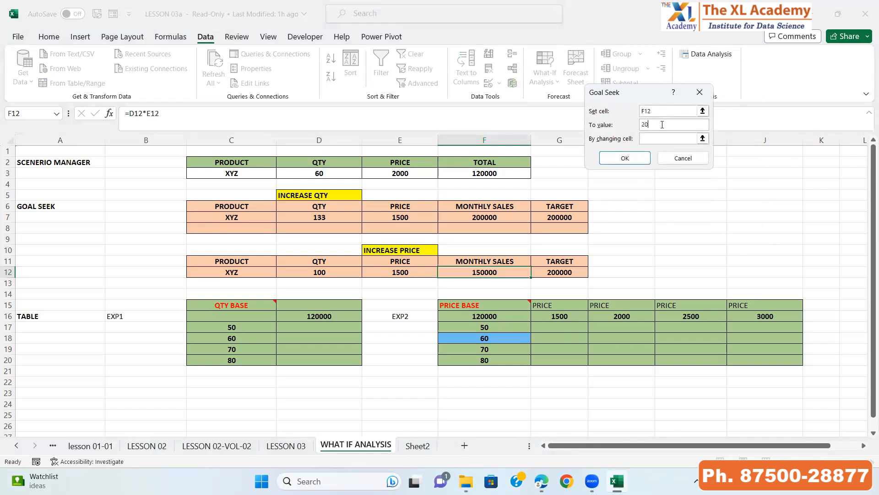
left_click(670, 137)
left_click(395, 270)
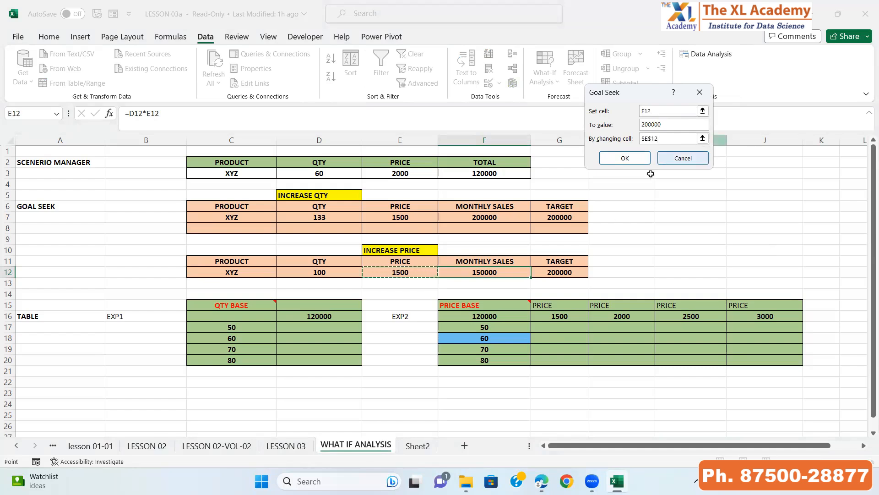
left_click(626, 159)
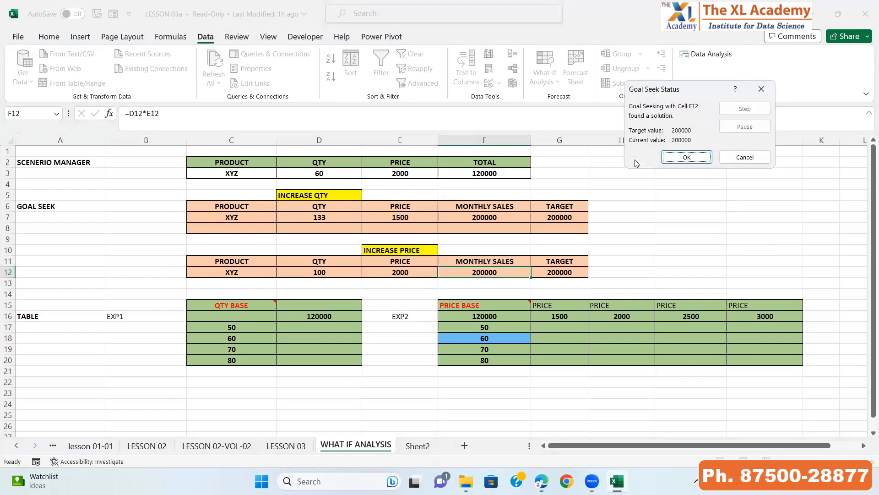
left_click(685, 157)
Compare the solved price in E12 with the price in the increase-quantity table above it.
left_click(393, 273)
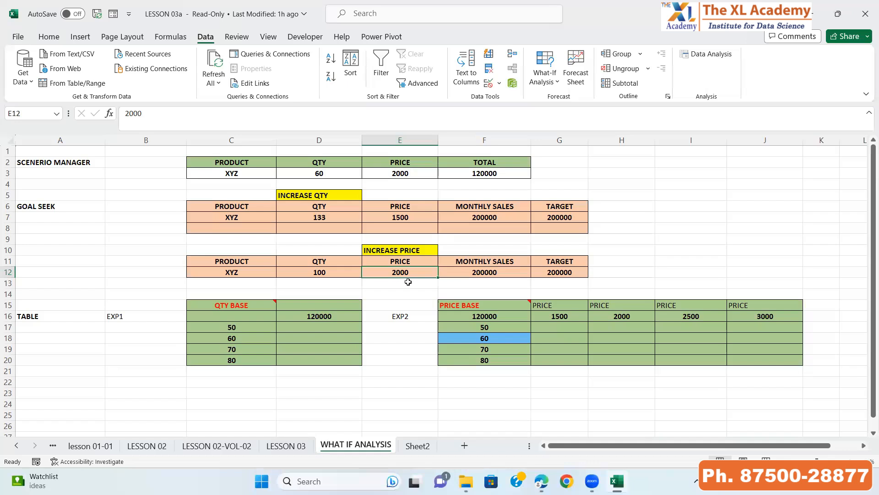
key("shift+Up")
key("shift+Up")
key("shift+Up")
key("shift+Up")
key("shift+Up")
key("shift+Up")
key("shift+Up")
key("shift+Up")
key("shift+Up")
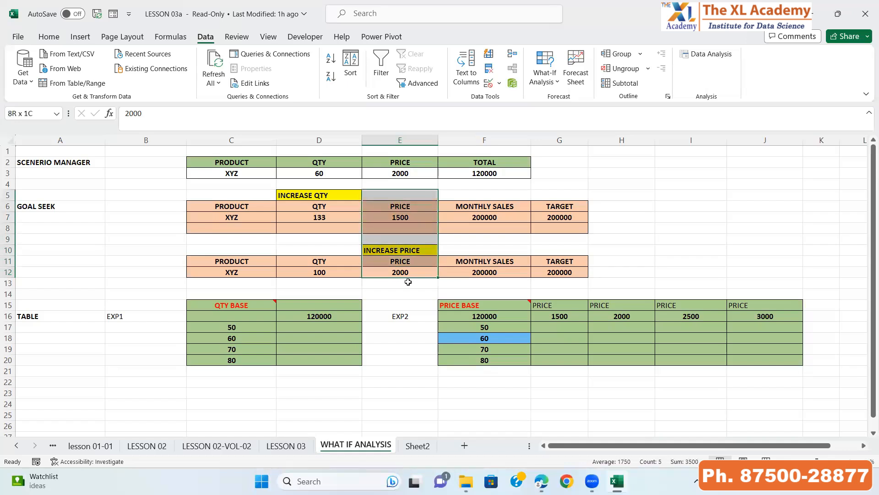
Locate the TABLE section at A16, check the Data Table option of What-If Analysis, and select result cell D17.
key("Down")
key("Down")
key("Down")
key("ctrl+Left")
key("ctrl+Left")
key("Down")
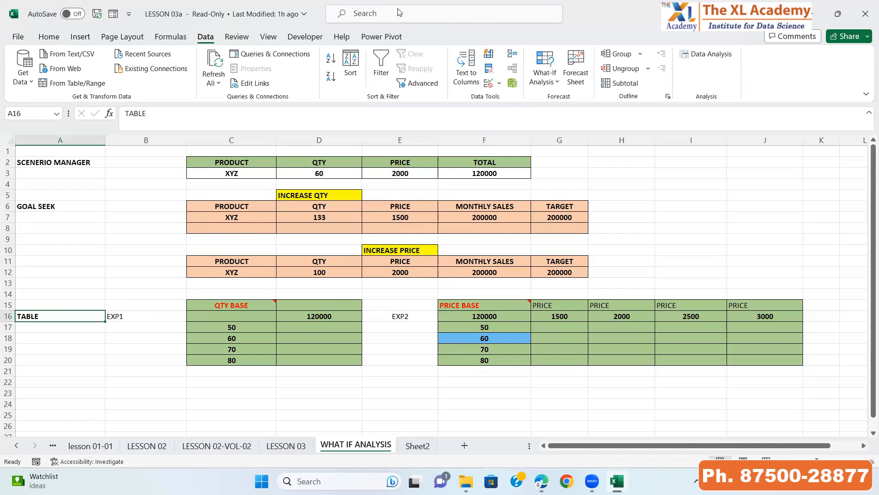
left_click(556, 80)
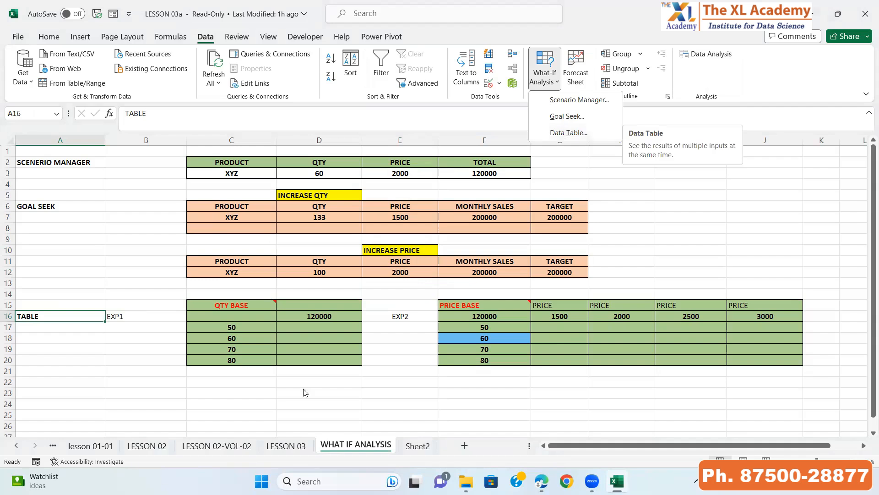
left_click(299, 327)
left_click(299, 327)
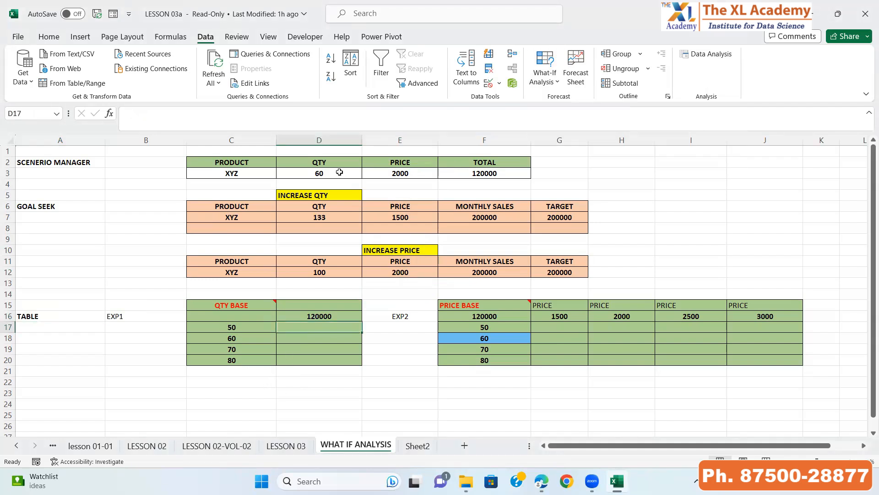
Set the scenario quantity of product XYZ in D3 to 50.
left_click(324, 174)
left_click(390, 173)
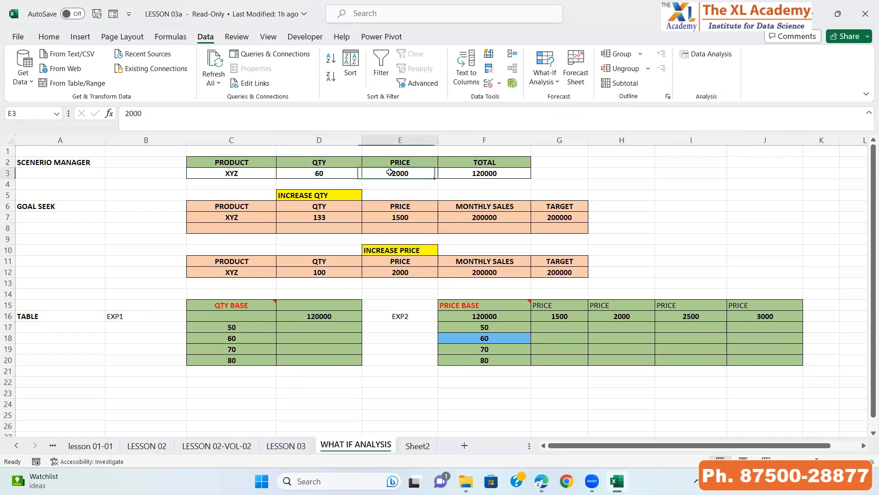
left_click(330, 172)
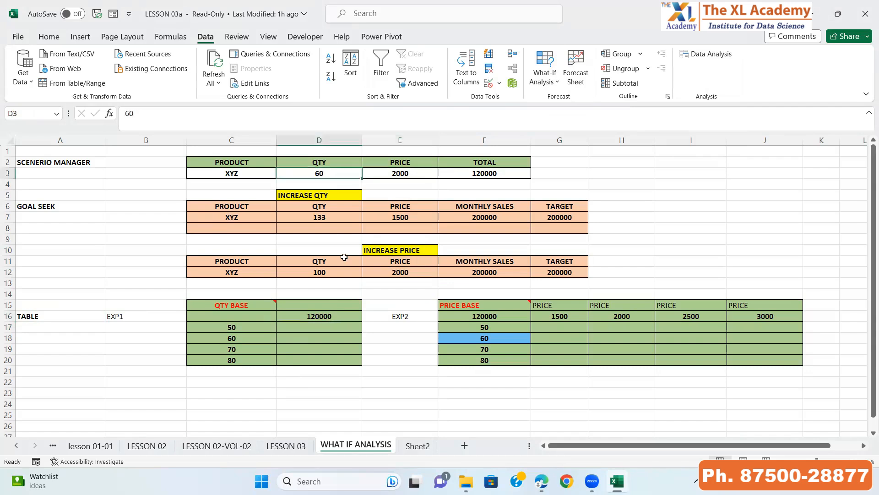
type("50")
key("Tab")
key("Tab")
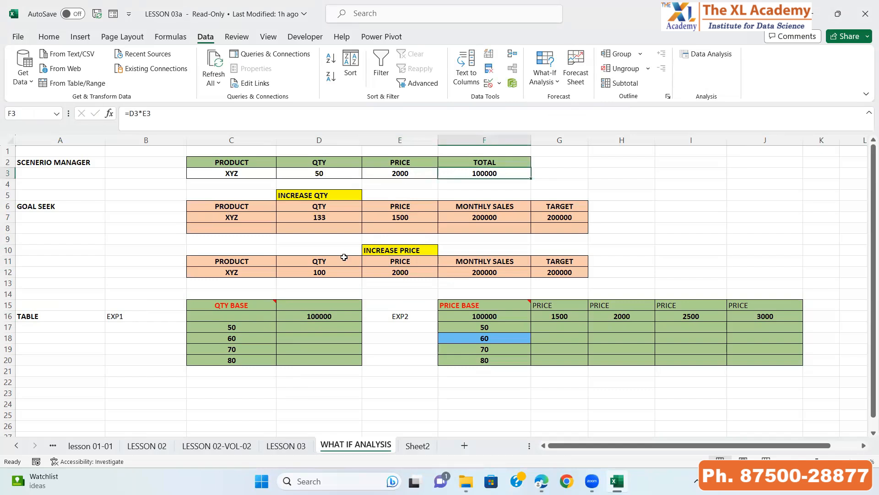
Compare the scenario quantity in D3 with the QTY BASE quantities in C17:C20 and their empty result cells.
key("Left")
key("Left")
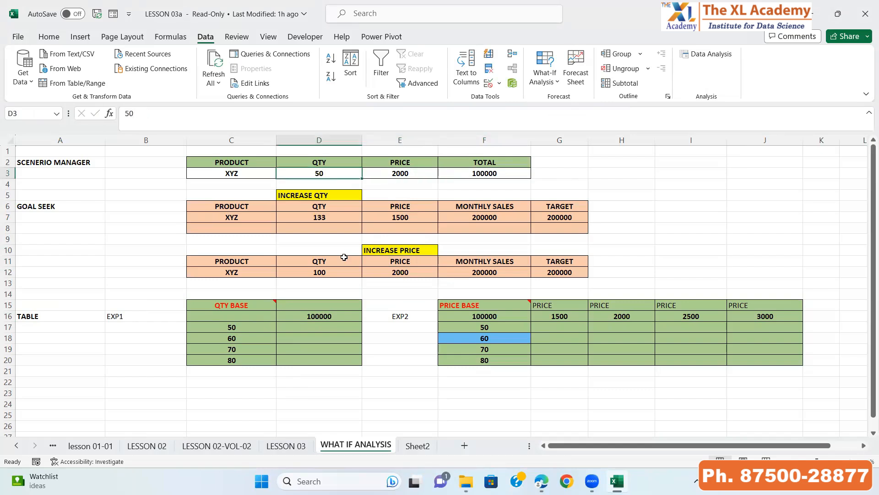
key("Down")
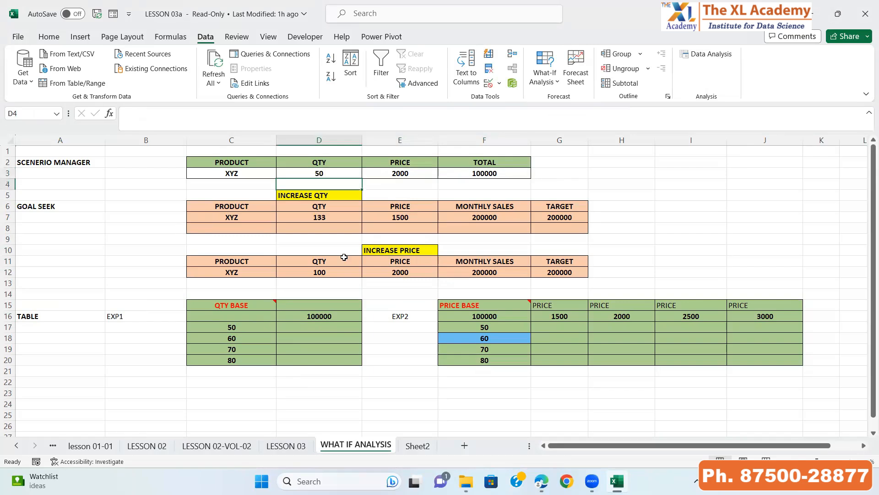
key("Down")
key("Down")
key("Down")
key("Down")
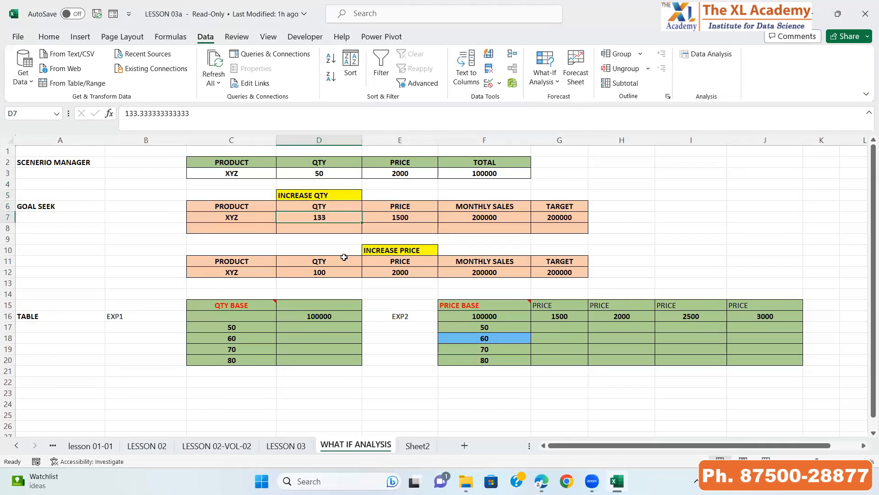
left_click(345, 259)
key("Down")
key("Down")
key("Down")
key("Down")
key("Down")
key("Down")
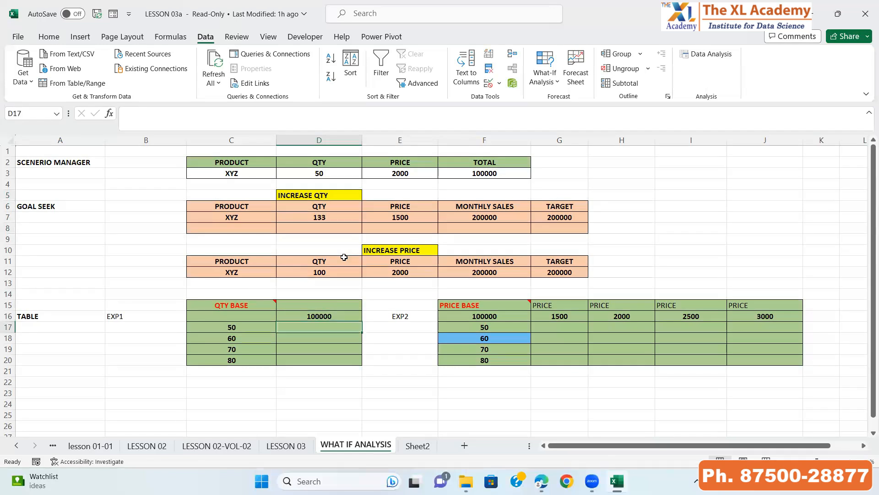
key("Left")
key("Up")
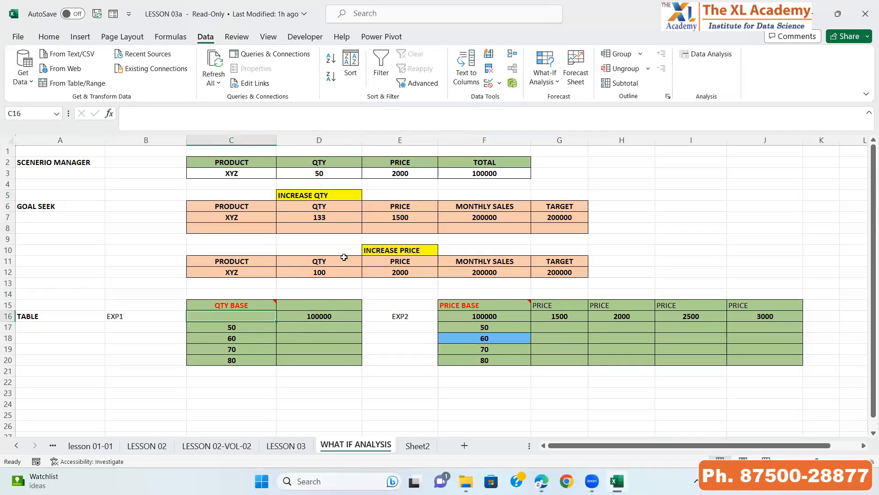
key("Down")
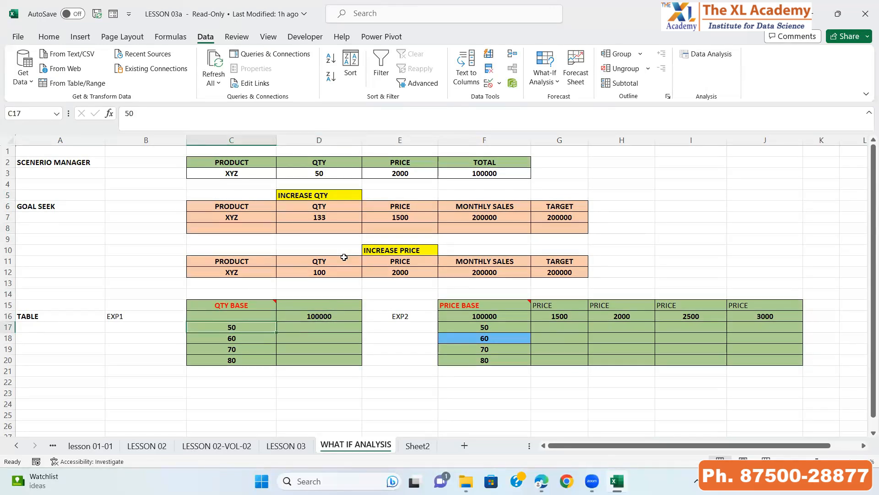
key("shift+Down")
key("shift+Down")
key("shift+Down")
key("Right")
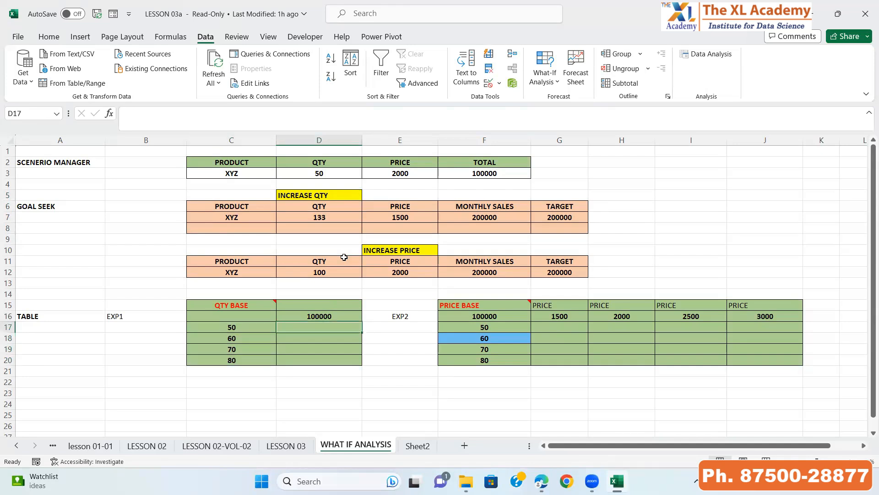
Check the scenario inputs in row 3 against the first QTY BASE result cell D17.
key("Up")
key("Up")
key("Up")
key("Up")
key("Up")
key("Up")
key("Up")
key("Up")
key("Up")
key("Up")
key("Up")
key("Up")
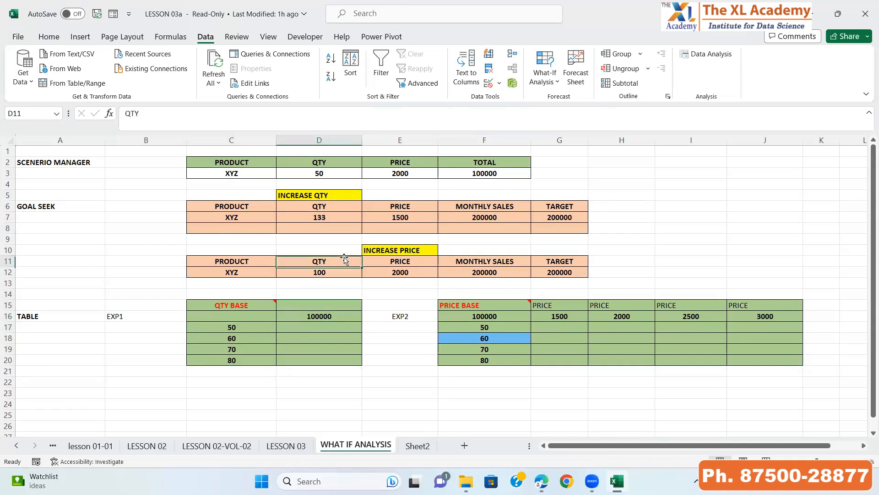
key("Up")
key("Up")
key("Down")
key("Down")
key("Down")
key("Down")
key("Down")
key("Down")
key("Down")
key("Down")
key("Down")
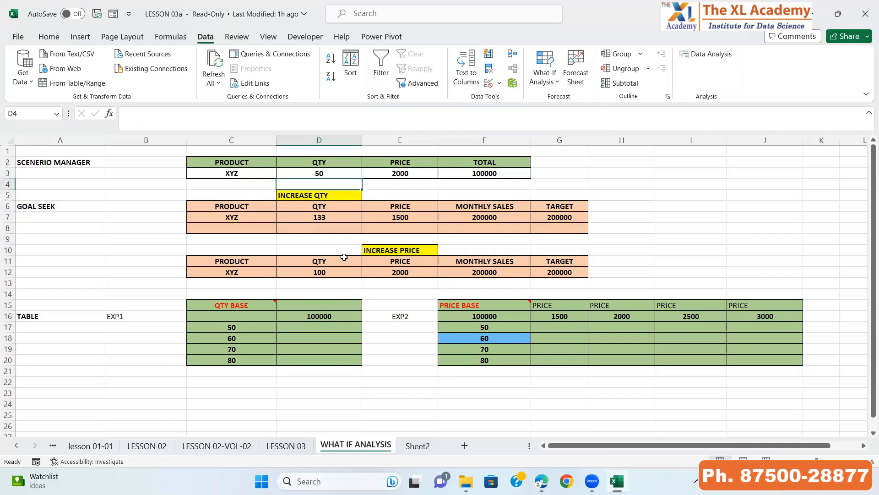
Enter a helper price of 1500 in B17 beside the first QTY BASE quantity.
key("Left")
key("Left")
key("Down")
key("Down")
key("Down")
key("Down")
key("Down")
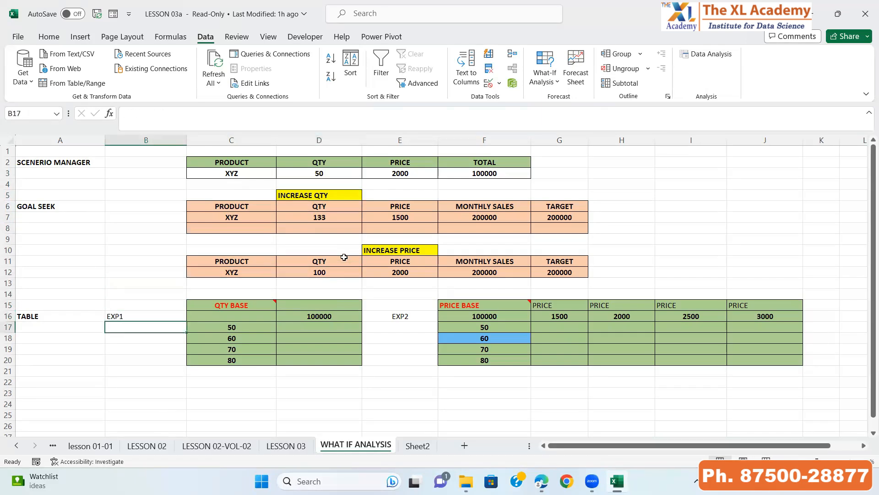
type("1500")
key("Return")
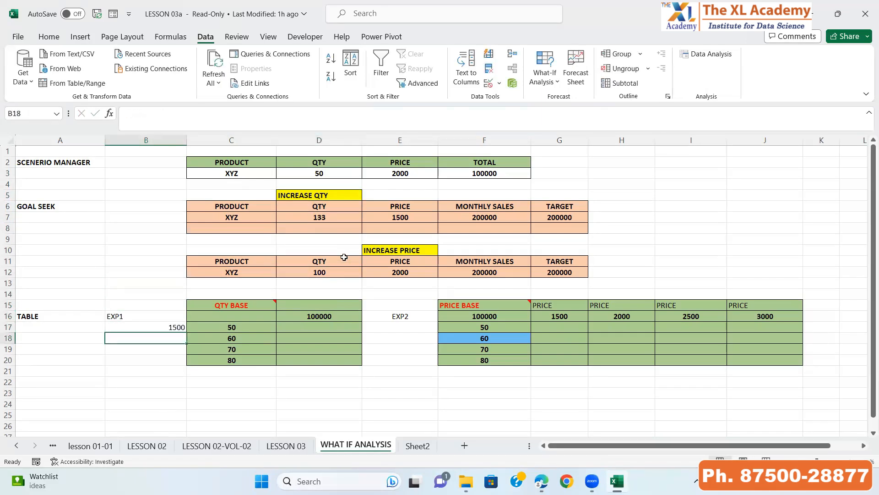
Calculate the first QTY BASE total in D17 with the formula =C17*B17.
key("Right")
key("Up")
key("Right")
type("=")
key("Left")
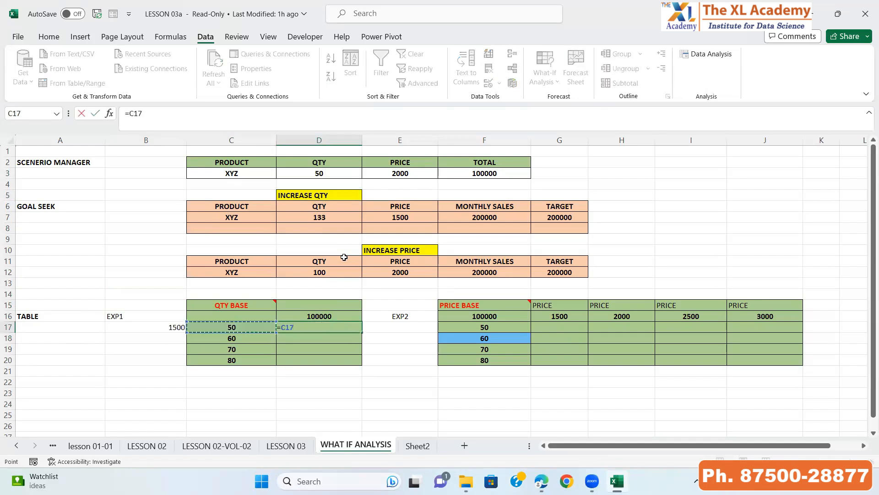
type("*")
key("Left")
key("Left")
key("Return")
key("Up")
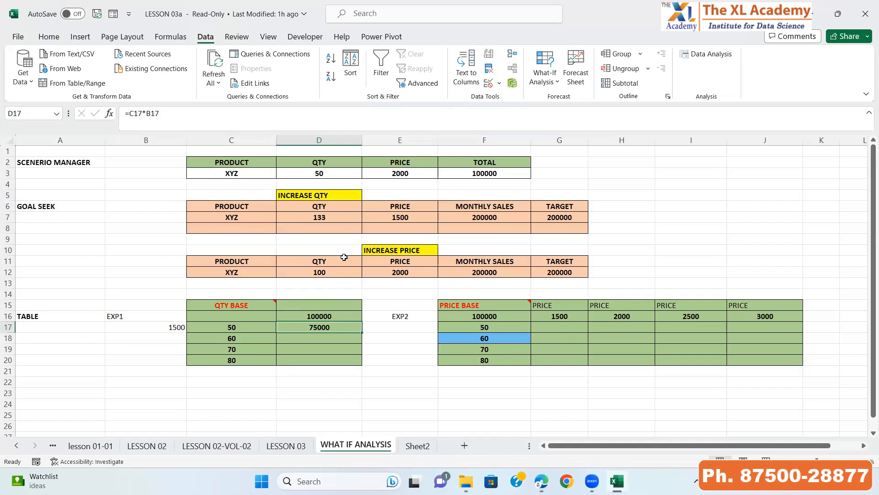
Fill the helper price down B17:B20 and the quantity-times-price formula down D17:D20.
key("Left")
key("Down")
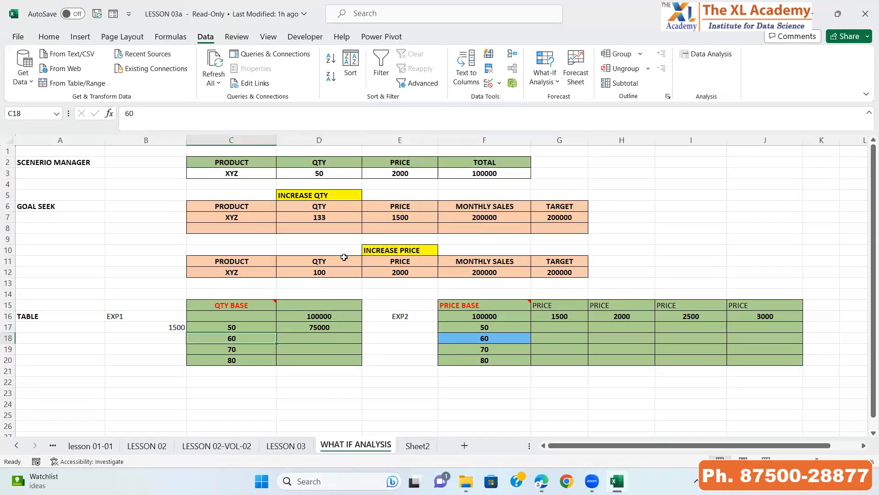
key("Right")
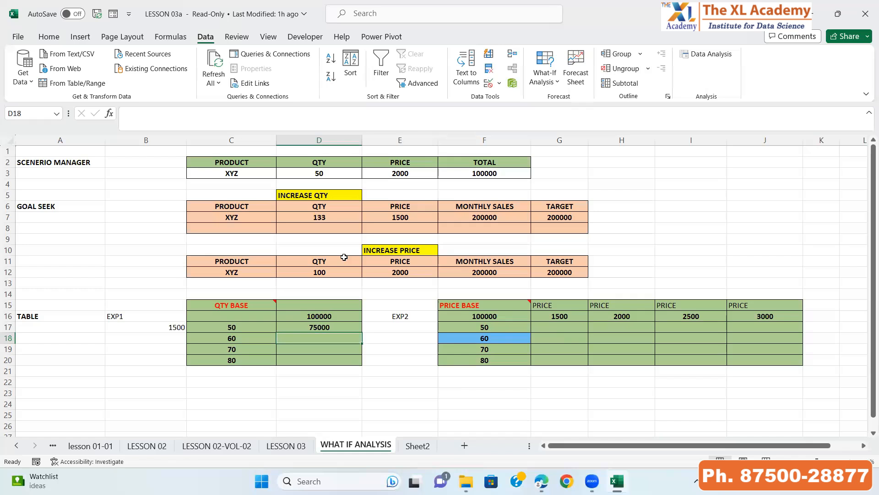
key("Left")
key("Left")
key("Down")
key("Down")
key("Down")
key("Up")
key("ctrl+shift+Up")
key("ctrl+d")
key("Right")
key("Right")
key("ctrl+shift+Up")
key("ctrl+d")
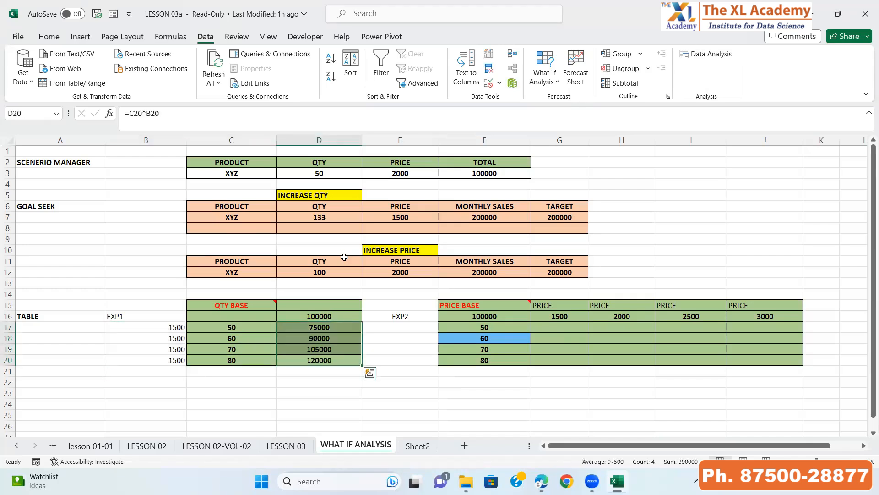
key("Up")
key("Up")
key("Down")
key("Down")
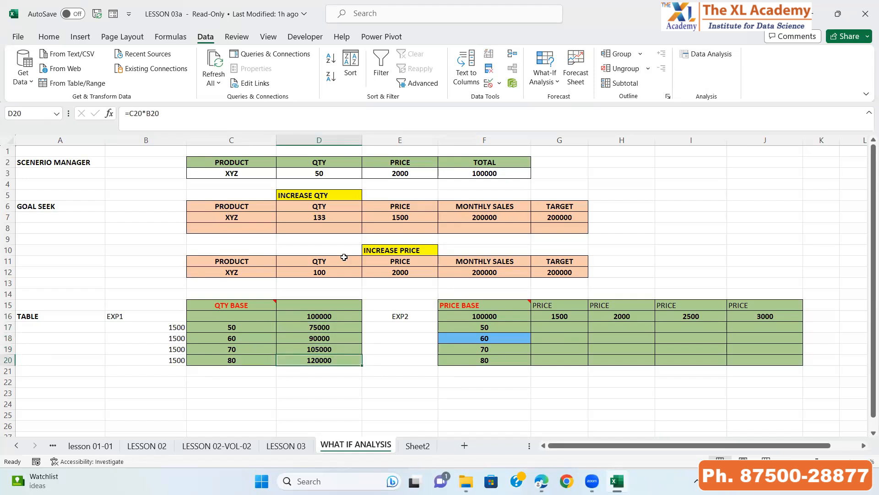
Clear the helper prices in B17:B20 and the manual formulas in D17:D20.
key("Up")
key("Up")
key("Up")
key("Left")
key("Left")
key("ctrl+shift+Down")
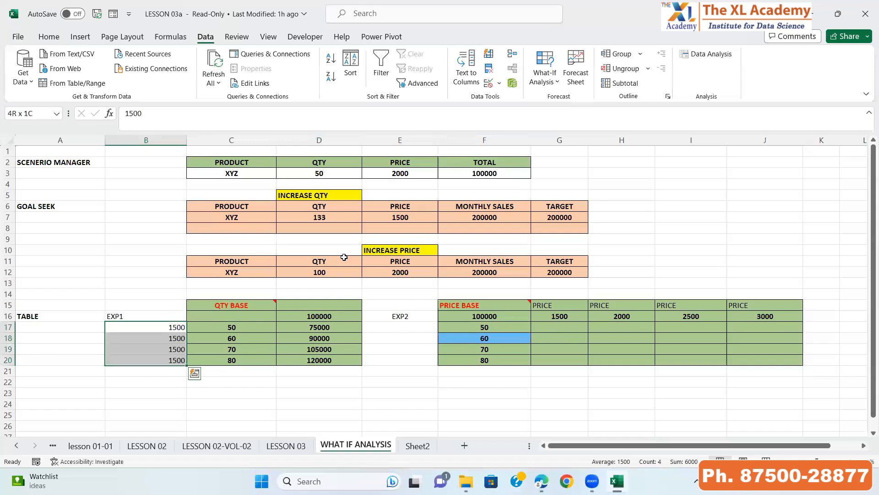
key("Delete")
key("Right")
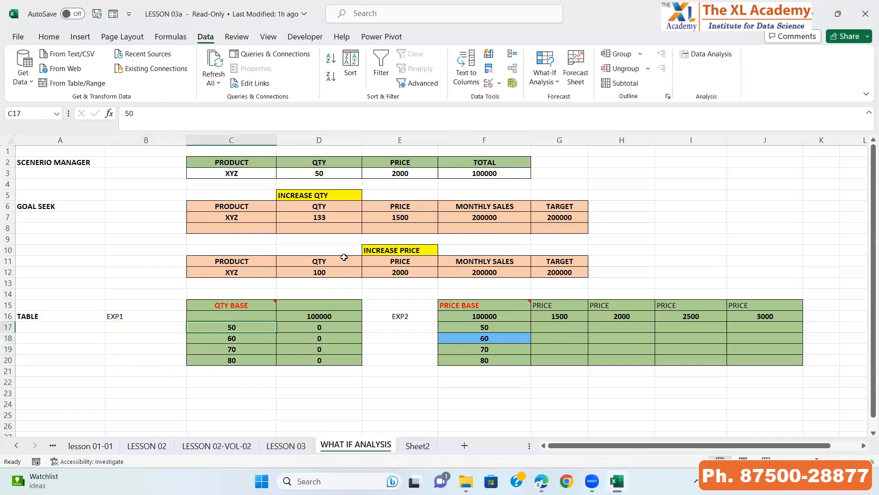
key("Right")
key("ctrl+shift+Down")
key("Delete")
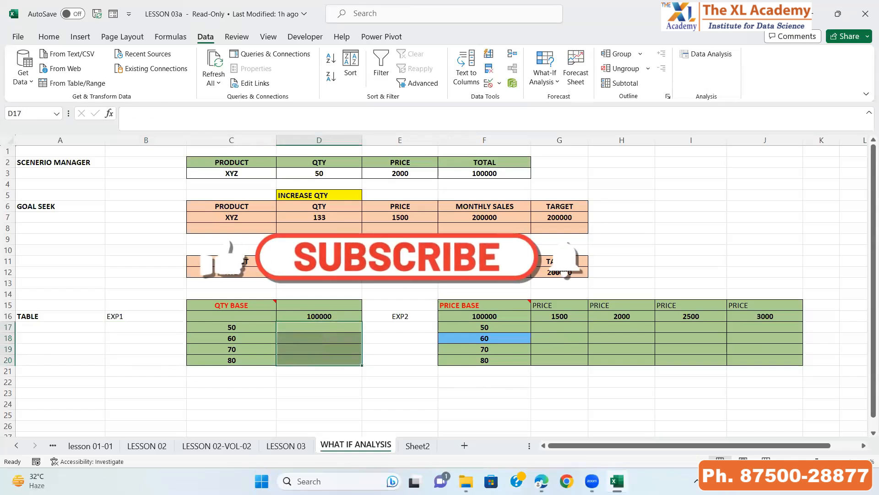
Compare the QTY BASE table's first quantity in C17 with the scenario price in E3.
key("Up")
key("Left")
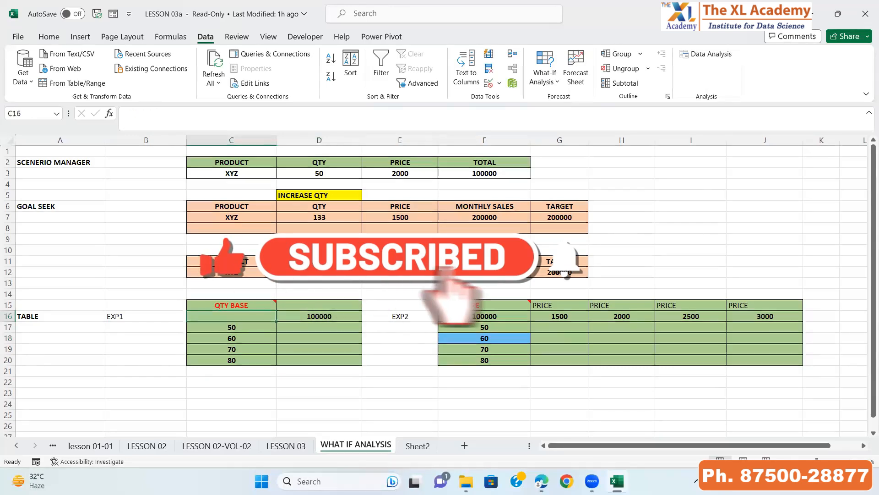
key("Down")
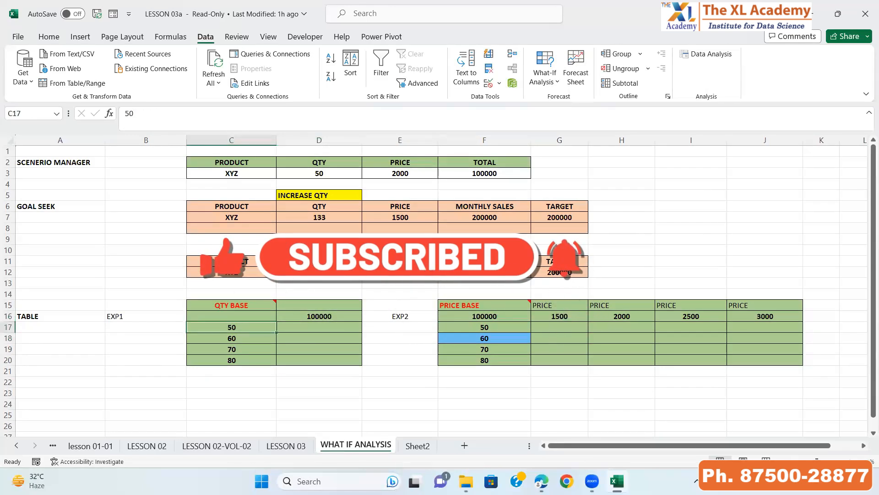
left_click(394, 174)
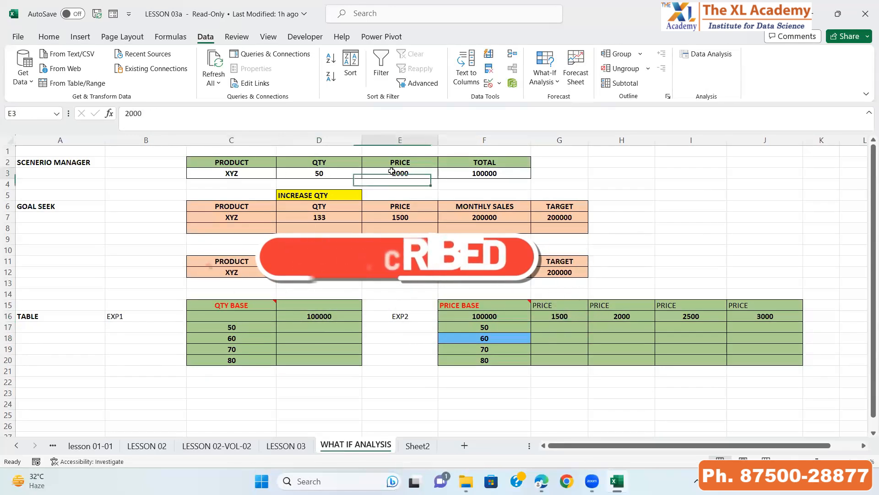
Check the formula in D16 that links the QTY BASE table to the scenario total in F3.
left_click(492, 173)
left_click(319, 317)
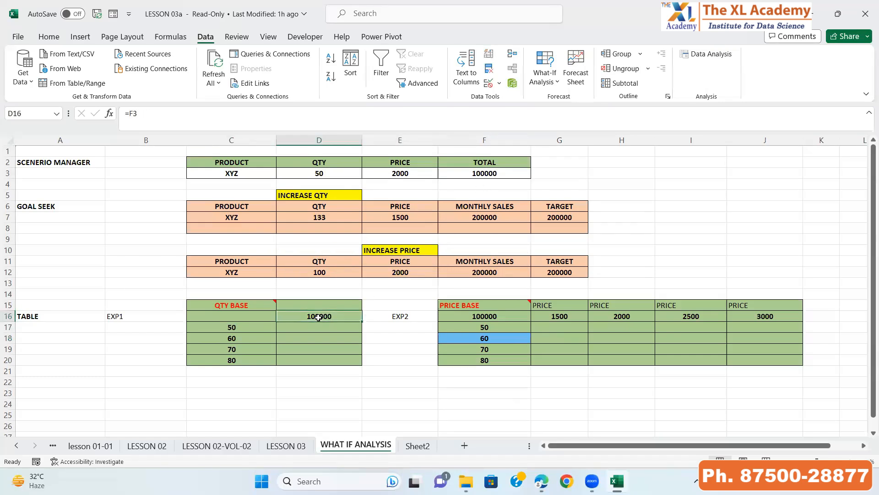
double_click(319, 317)
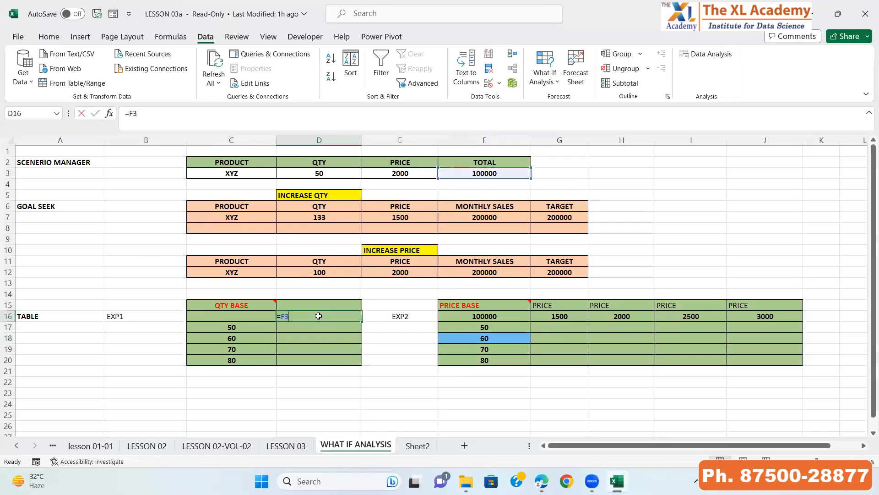
key("ctrl+Return")
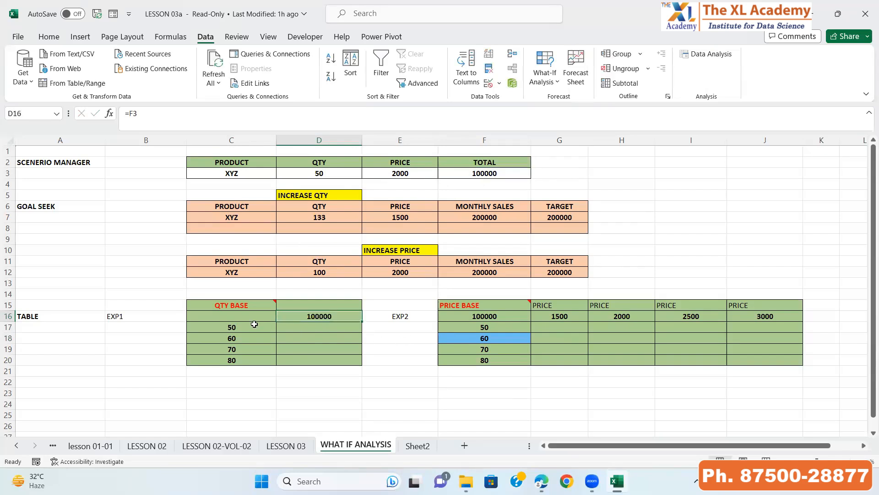
Create a one-variable Data Table over C16:D20 with the scenario quantity D3 as the column input cell.
left_click(236, 315)
key("shift+Right")
key("shift+Down")
key("shift+Down")
key("shift+Down")
key("shift+Down")
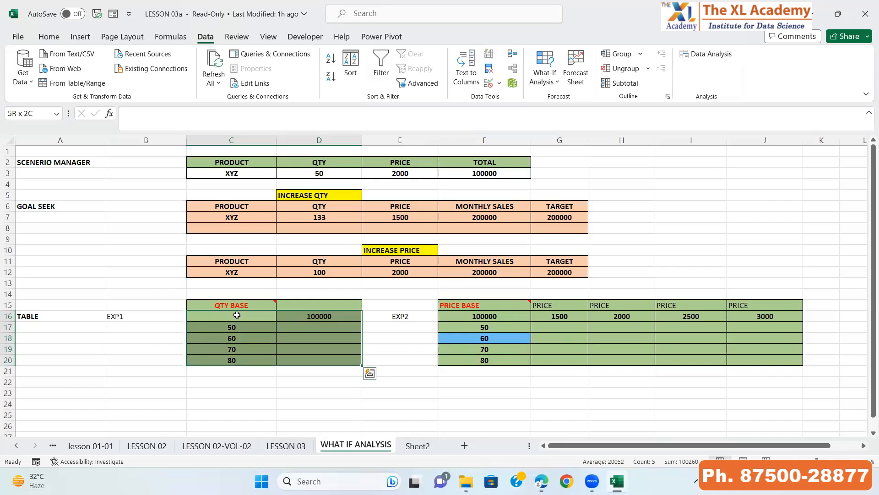
left_click(557, 85)
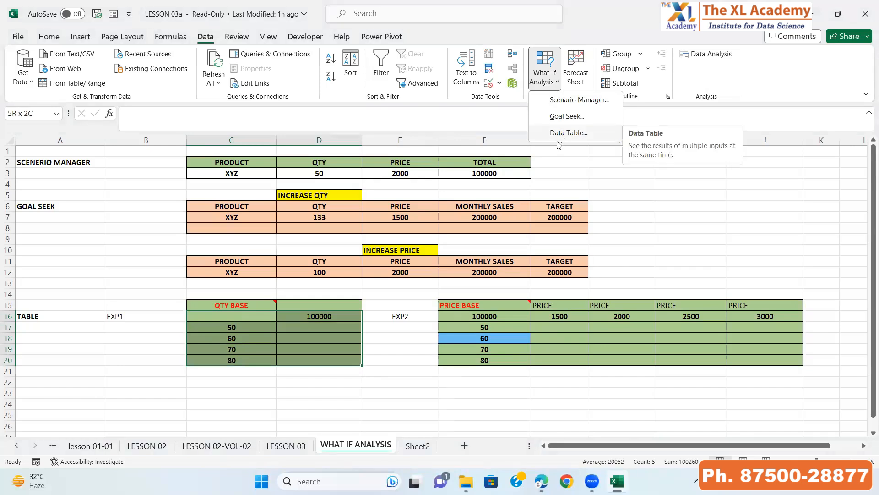
left_click(564, 133)
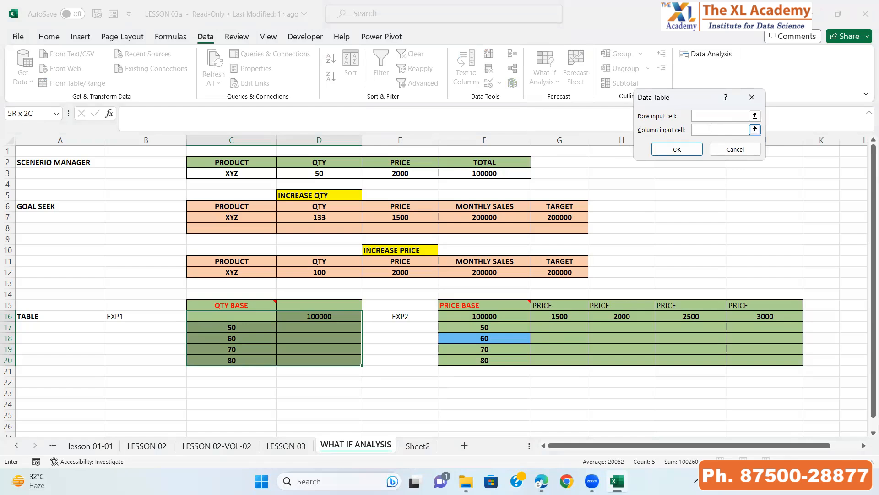
left_click(327, 171)
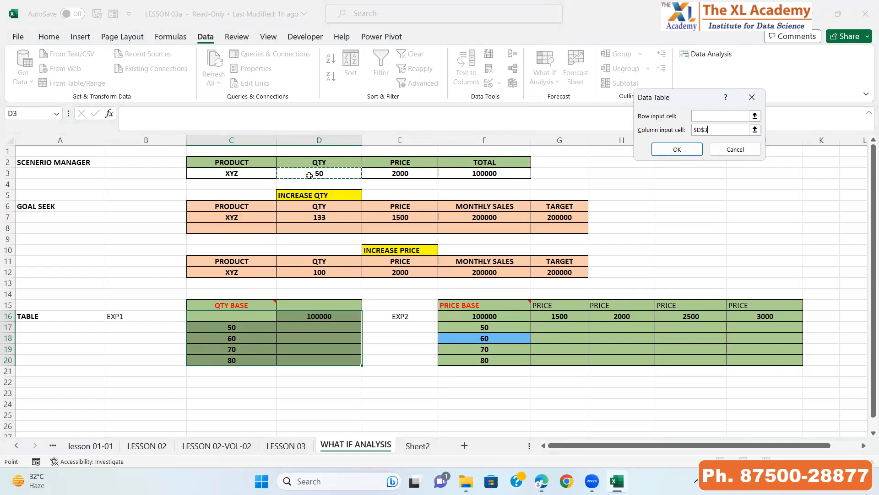
left_click(671, 151)
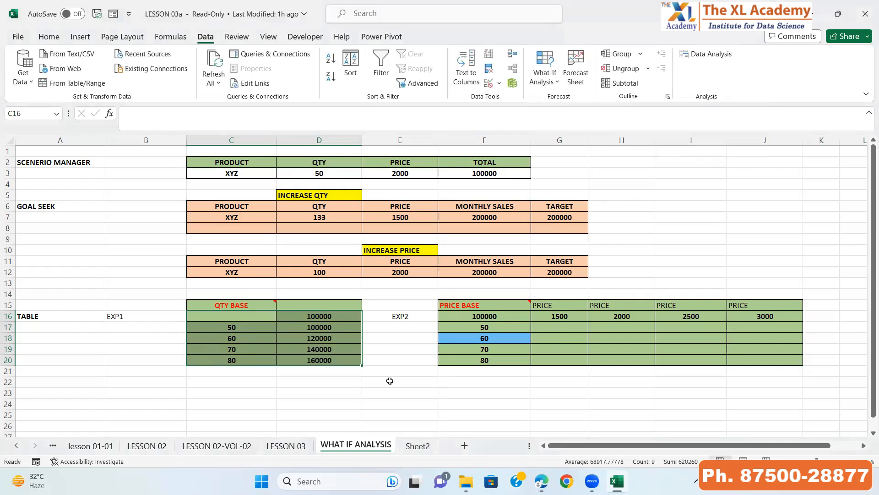
Inspect the TABLE formula in D17 and try to delete the results in D17 and D18 individually.
left_click(315, 329)
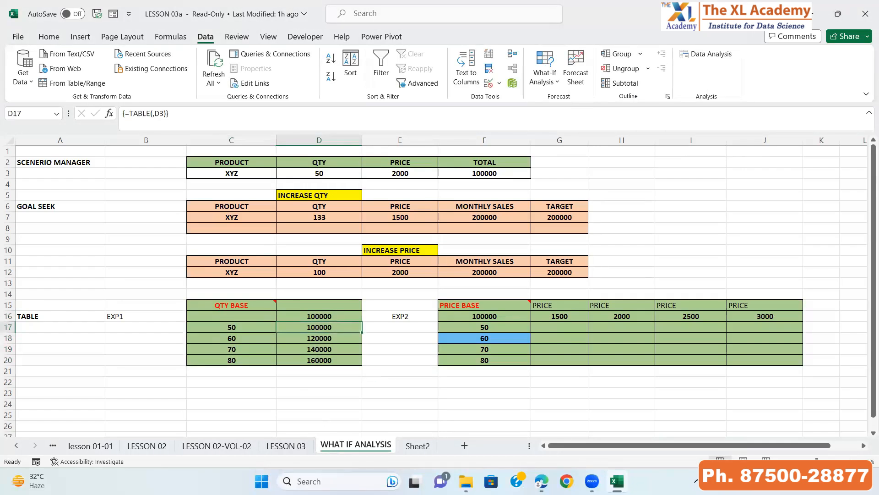
key("F2")
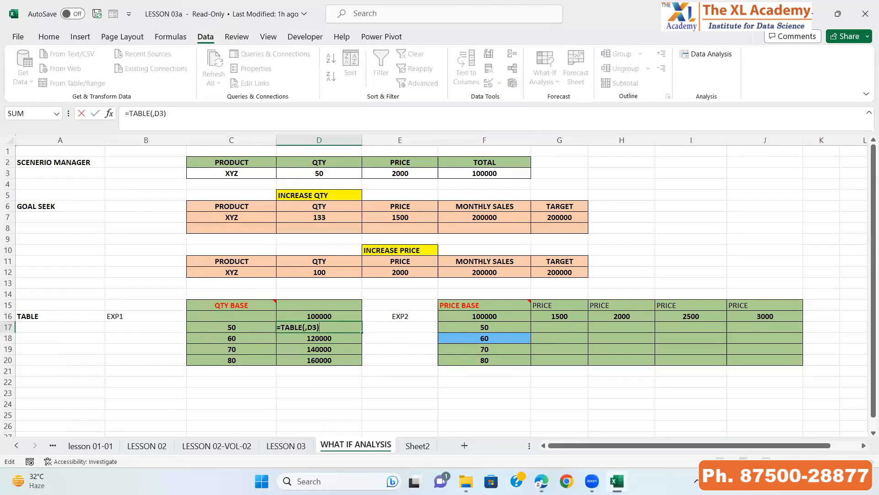
key("Escape")
key("Delete")
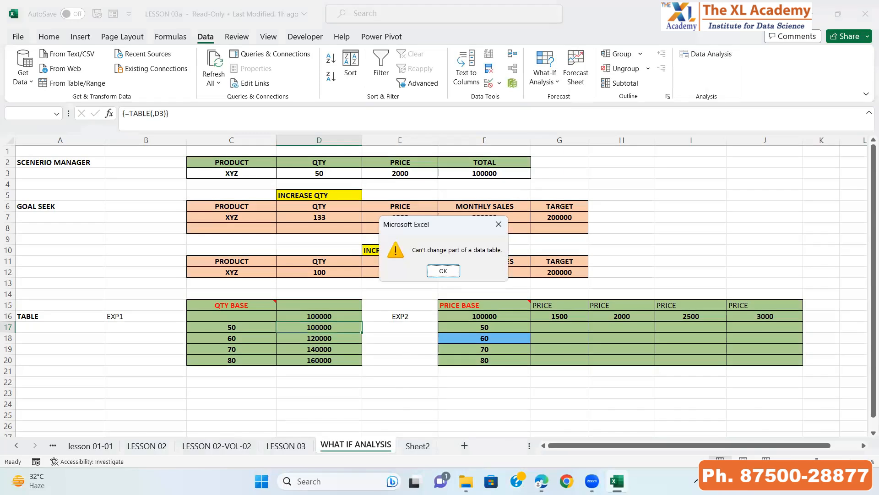
key("Return")
key("Return")
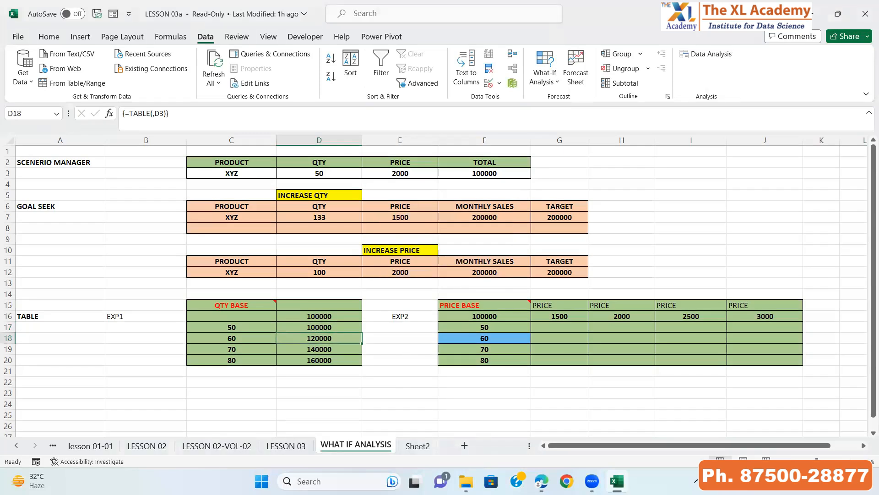
key("Delete")
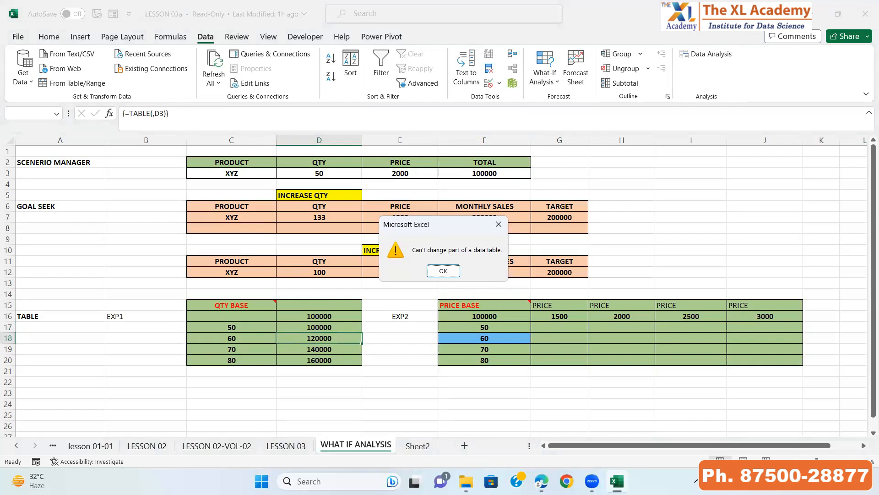
key("Return")
Set the scenario price in E3 to 1500 and check the data table's first result in D17.
key("Up")
key("Up")
key("Up")
key("Up")
key("Up")
key("Up")
key("Up")
key("Up")
key("Up")
key("Up")
key("Up")
key("Up")
key("Up")
key("Up")
key("Up")
key("Up")
key("Right")
key("Down")
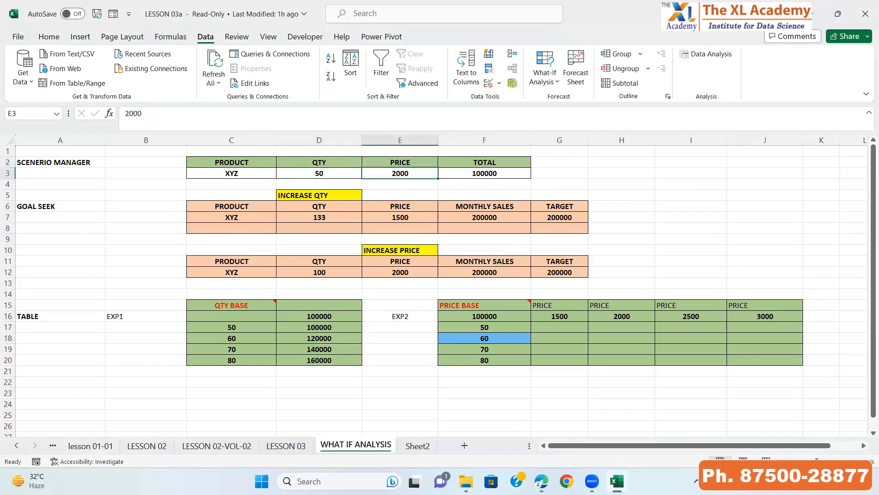
type("1500")
key("Return")
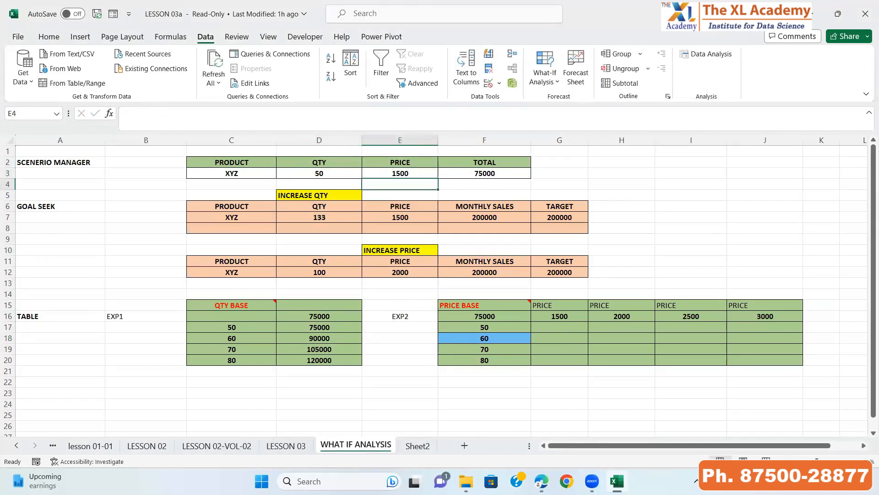
left_click(323, 328)
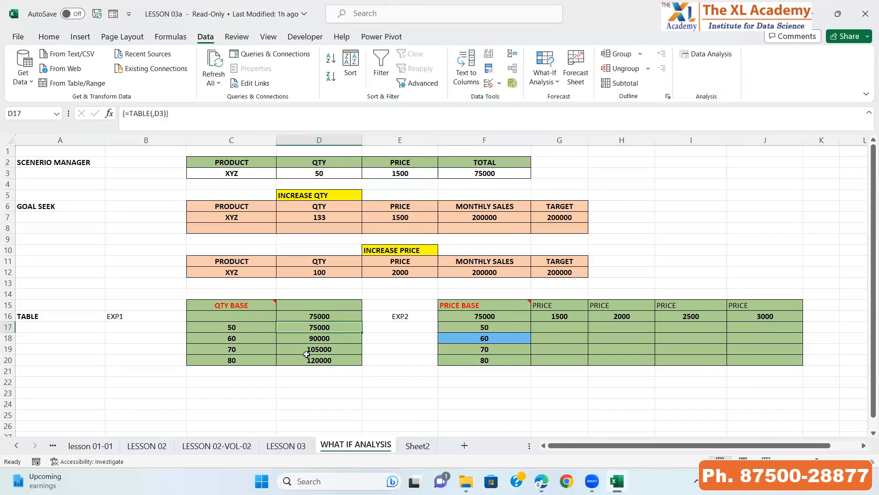
Clear the quantities and data table results in C17:D20, and undo the deletion.
left_click(236, 315)
key("Down")
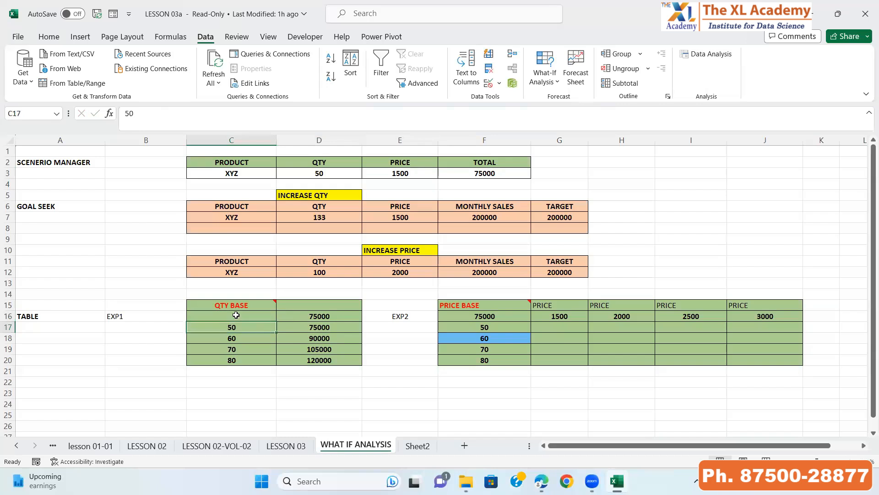
key("Up")
key("Down")
key("shift+Right")
key("shift+Down")
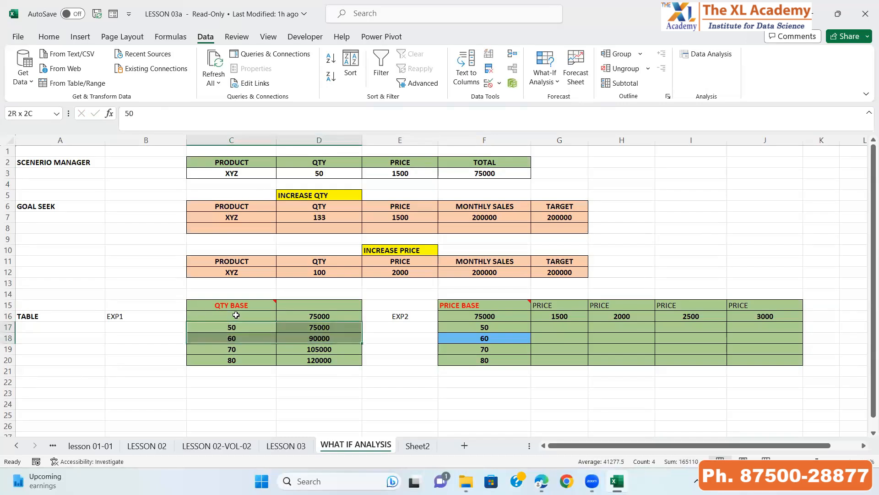
key("shift+Down")
key("shift+Down")
key("Delete")
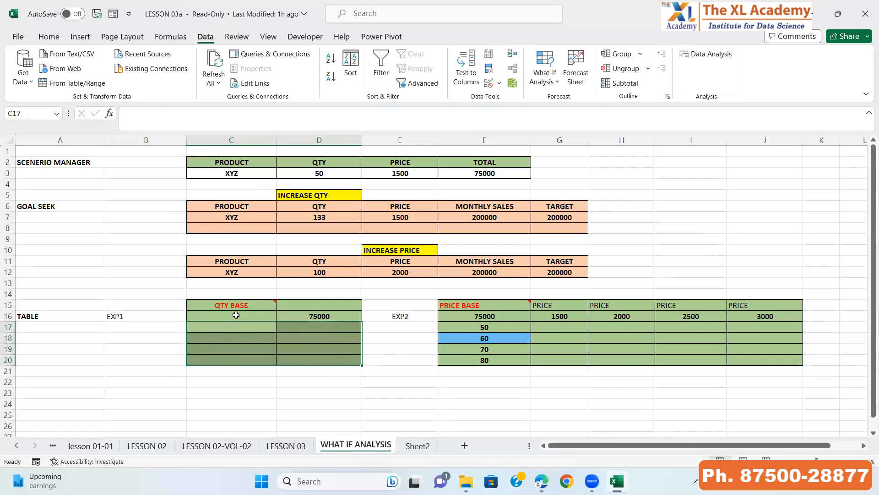
key("Right")
key("Down")
key("Down")
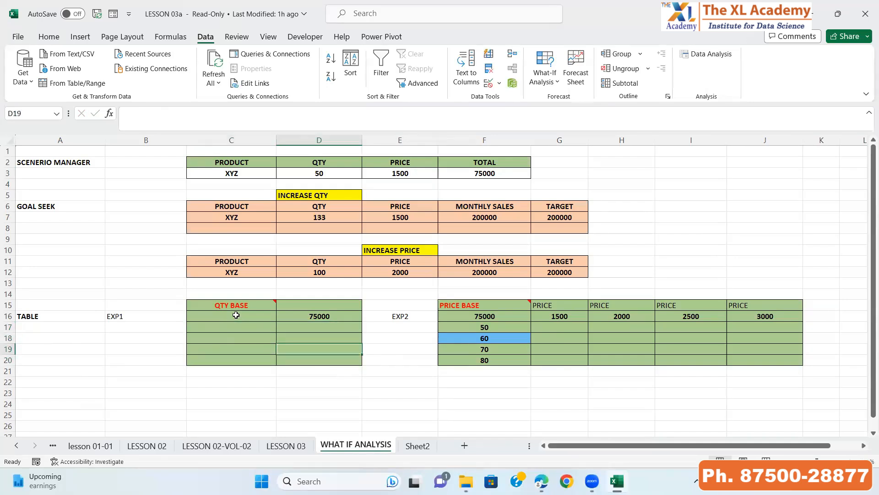
key("ctrl+z")
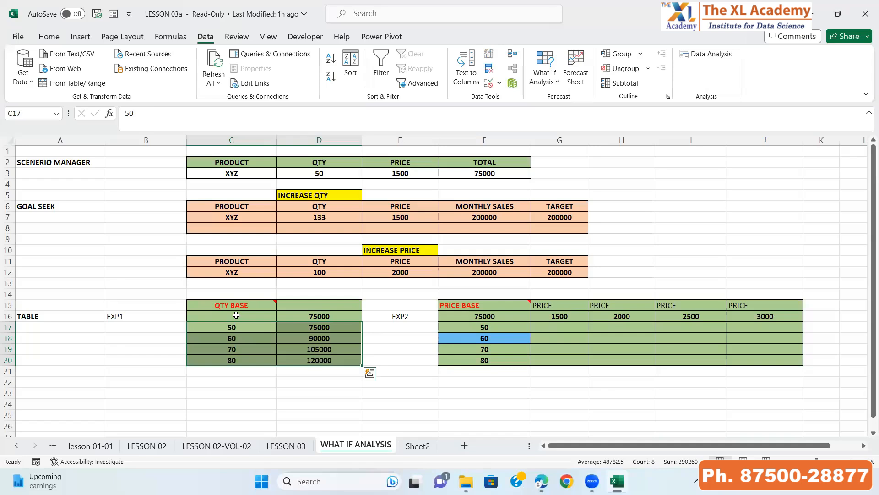
Clear only the data table results in D17:D20, leaving the quantities in column C.
key("Right")
key("shift+Down")
key("shift+Down")
key("shift+Down")
key("Delete")
key("Left")
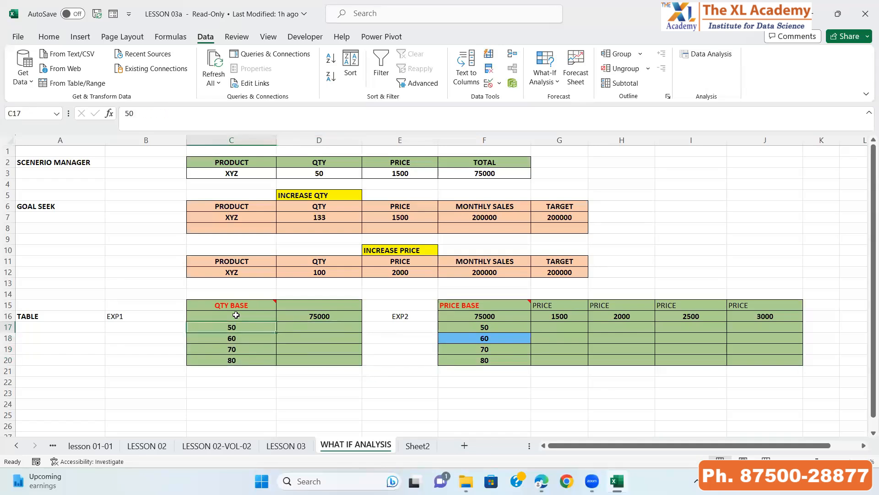
Set the scenario quantity in D3 to 40.
key("Right")
key("Up")
key("Up")
key("Up")
key("Up")
key("Up")
key("Up")
key("Up")
key("Up")
key("Up")
key("Up")
key("Up")
key("Up")
key("Up")
key("Up")
type("4-")
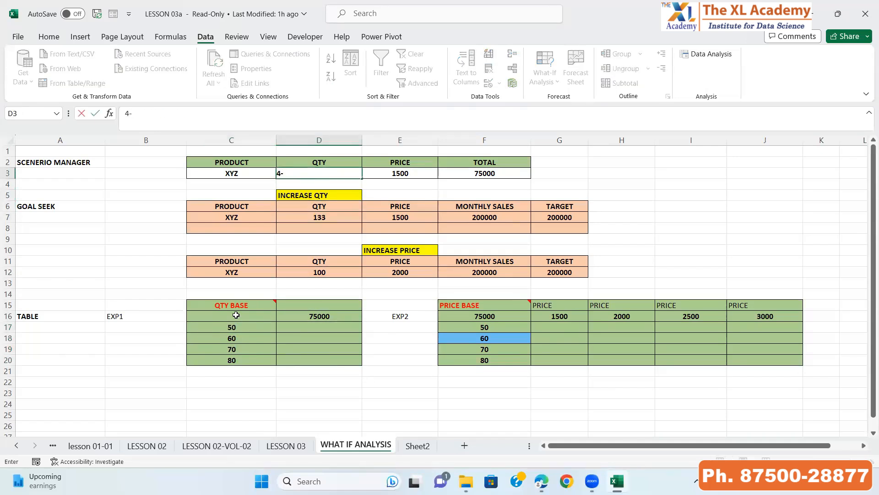
type("0")
key("Return")
Rebuild the QTY BASE Data Table over C16:D20 using D3 as the column input cell.
left_click(295, 315)
left_click(233, 319)
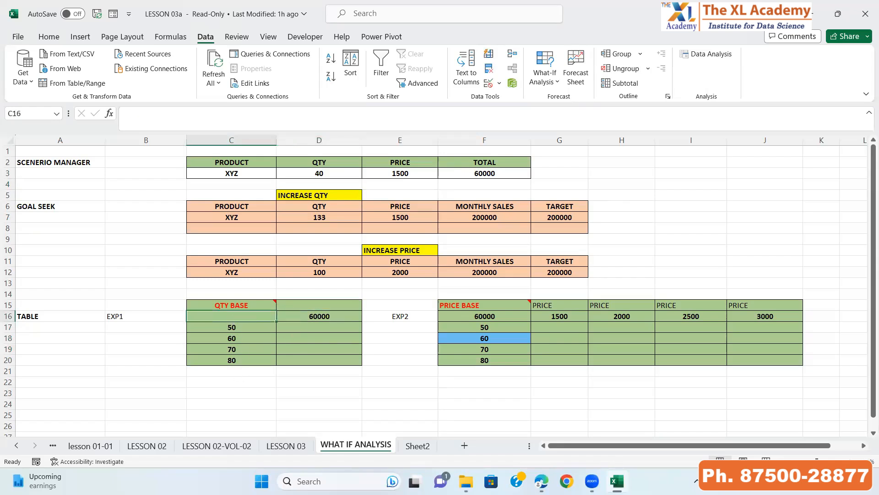
left_click_drag(233, 319, 321, 360)
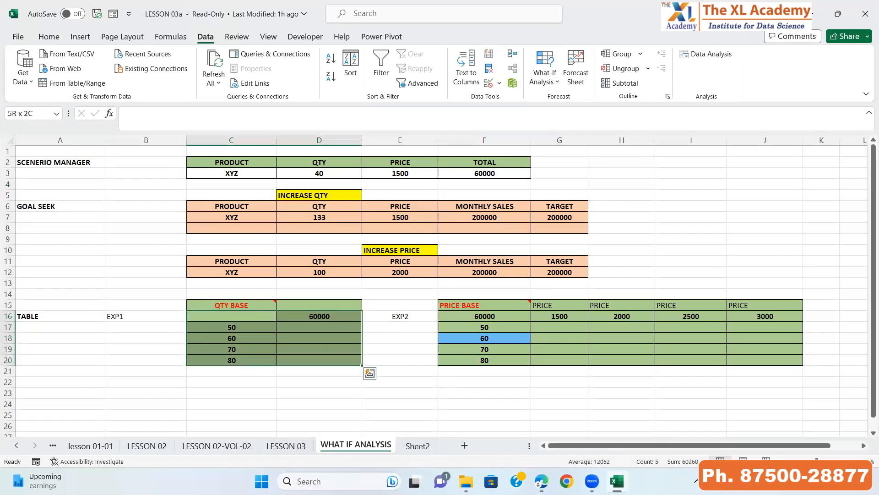
left_click(563, 84)
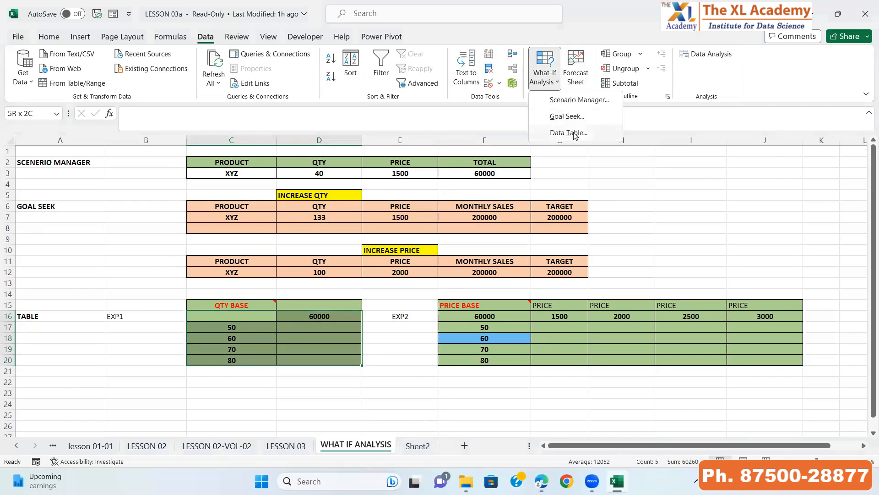
left_click(569, 133)
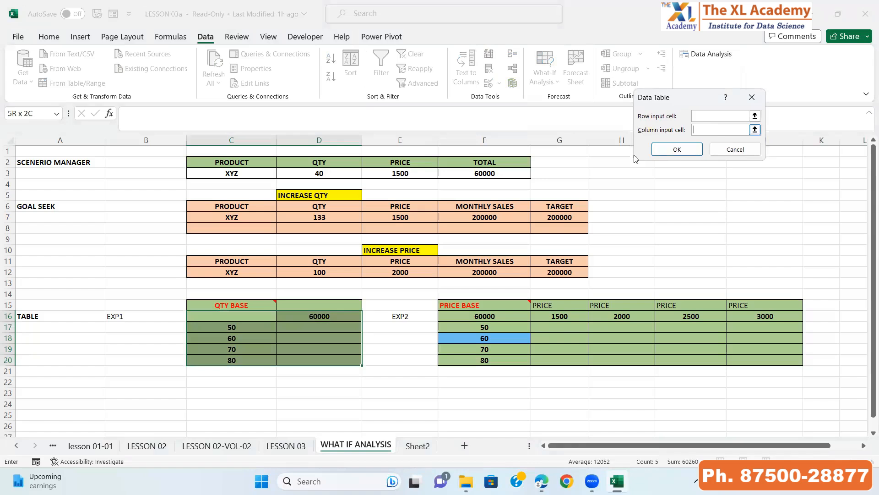
left_click(328, 172)
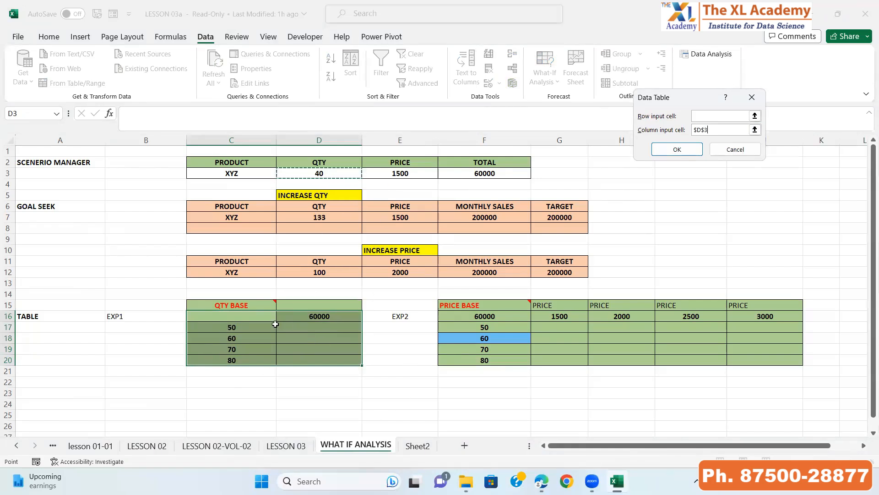
left_click(677, 150)
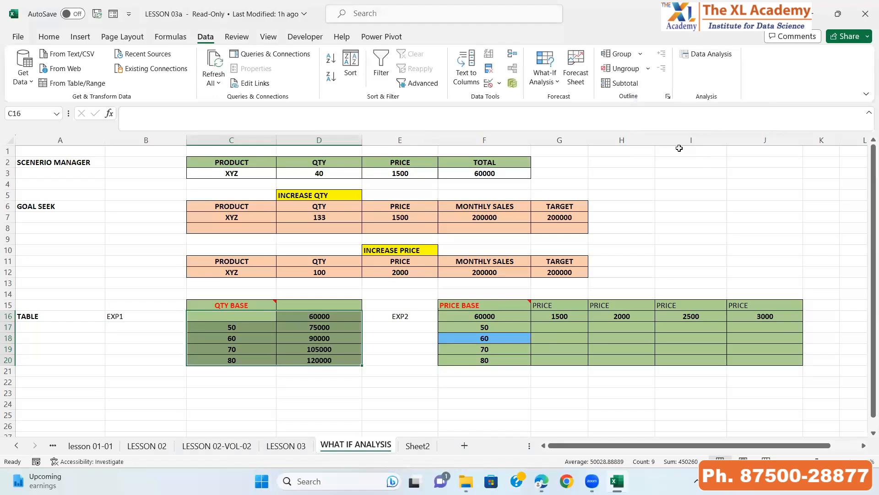
Check the rebuilt table's formula in D17 and try to delete the single result in D18.
left_click(310, 329)
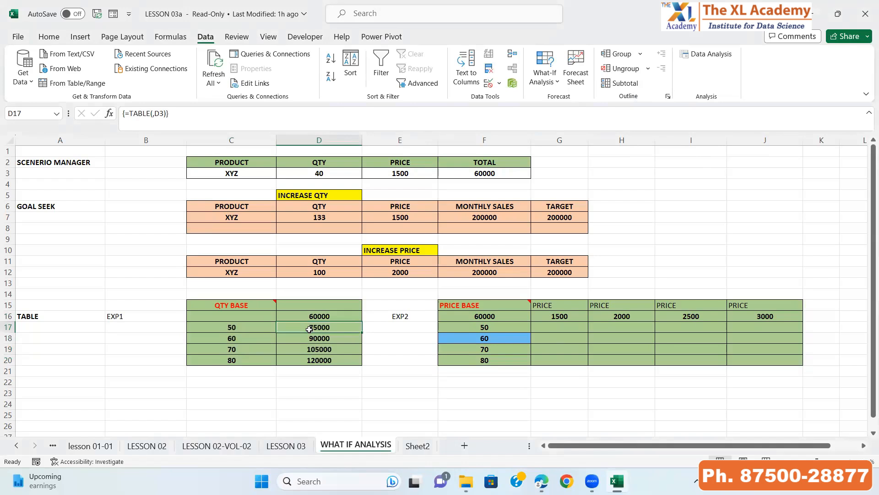
left_click(310, 333)
key("Delete")
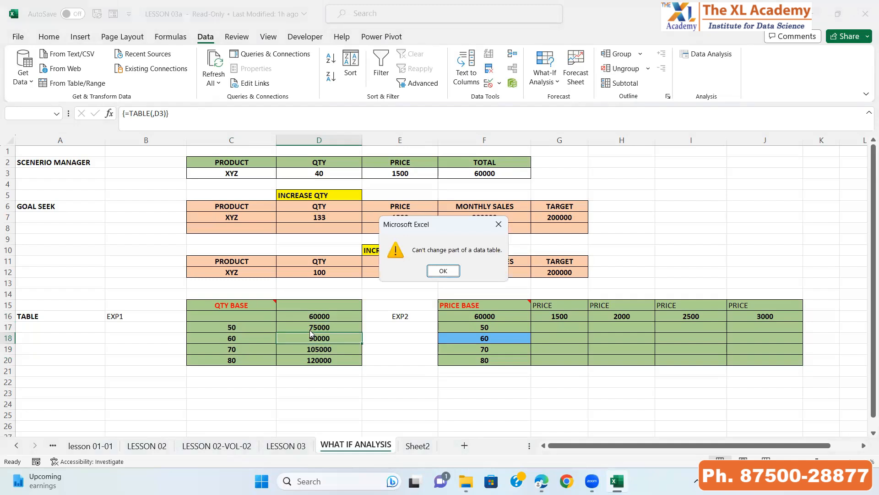
key("Return")
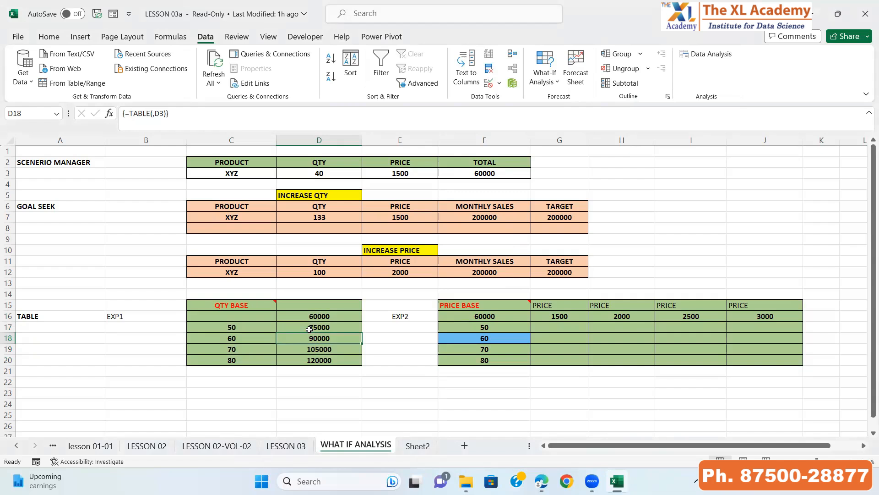
Compare the PRICE BASE table's price headings in row 16 with the QTY BASE quantities and results in C17:D20.
key("Left")
key("Up")
key("Right")
key("Right")
key("Right")
key("Right")
key("Up")
key("Right")
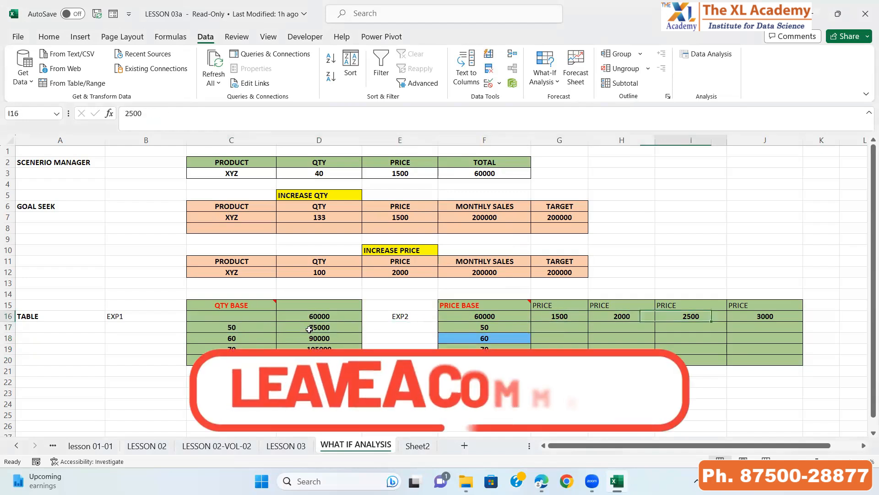
key("Right")
key("Right")
key("Left")
key("Left")
key("Left")
key("Left")
key("Left")
key("Left")
key("Left")
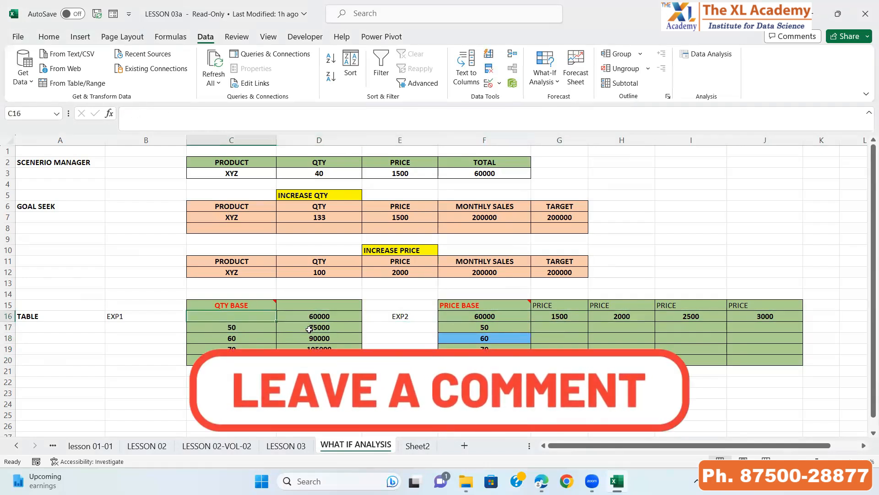
key("Down")
key("shift+Right")
key("shift+Down")
key("shift+Down")
key("shift+Down")
key("Right")
key("Right")
key("Right")
key("Right")
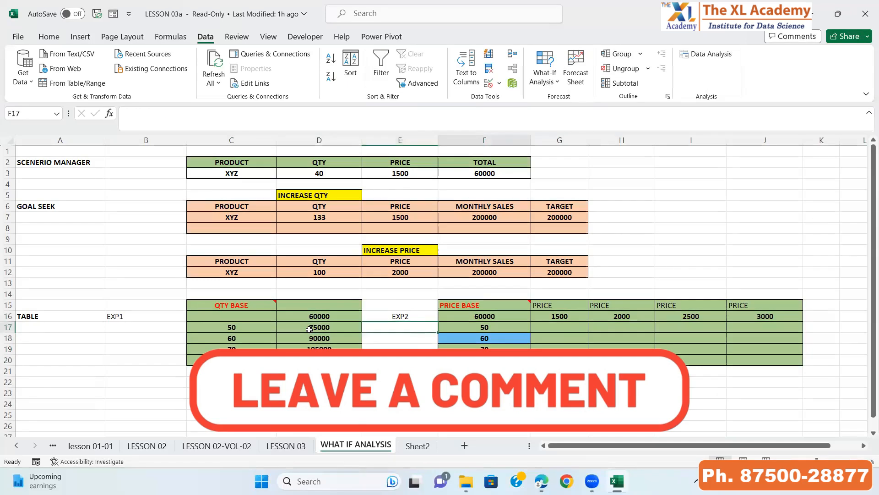
Examine the full PRICE BASE range F16:J20, covering the corner total, quantities and prices.
key("Up")
key("Left")
key("shift+Right")
key("shift+Down")
key("shift+Down")
key("shift+Down")
key("shift+Down")
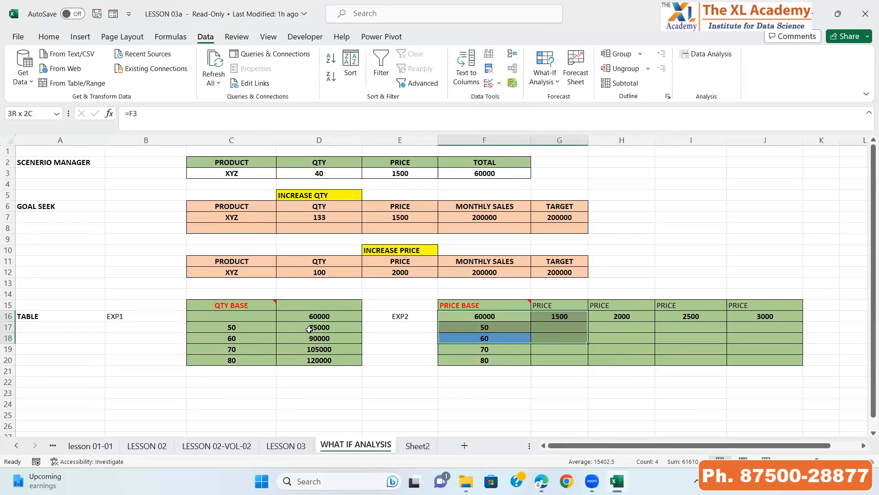
key("shift+Right")
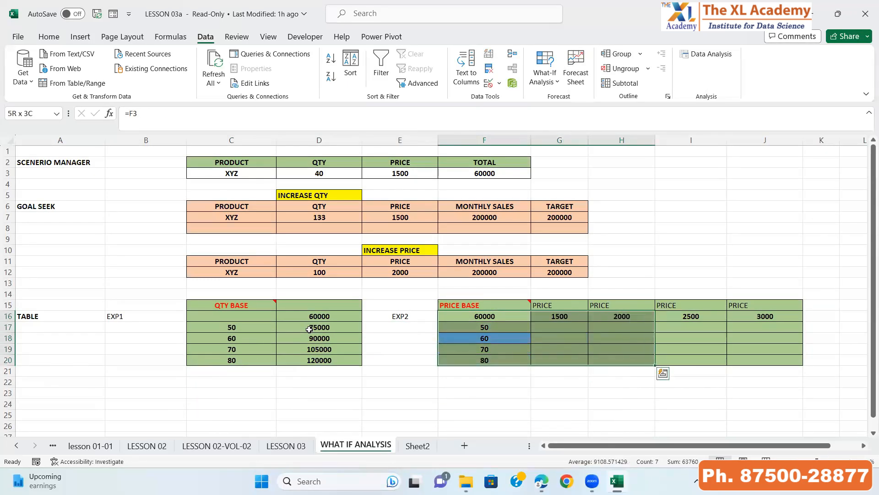
key("shift+Right")
key("shift+Right")
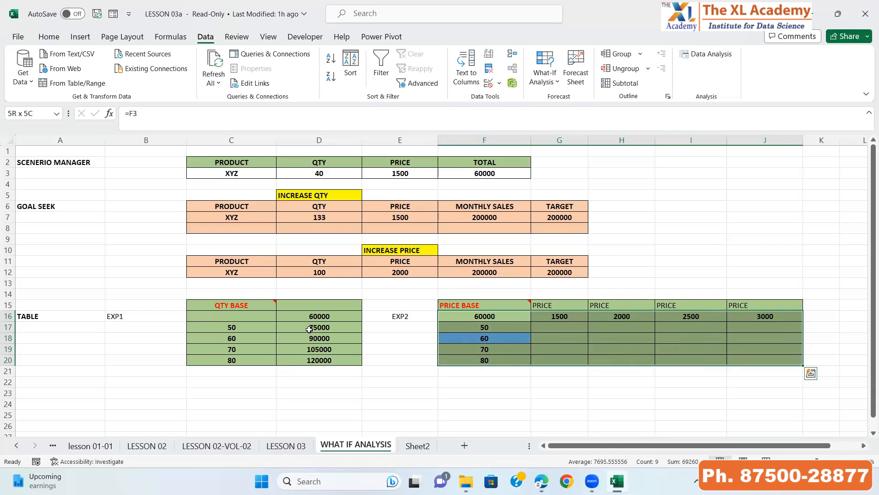
Examine the price headings in G16:J16 and check the corner formula in F16 against the total in F3.
key("Right")
key("Left")
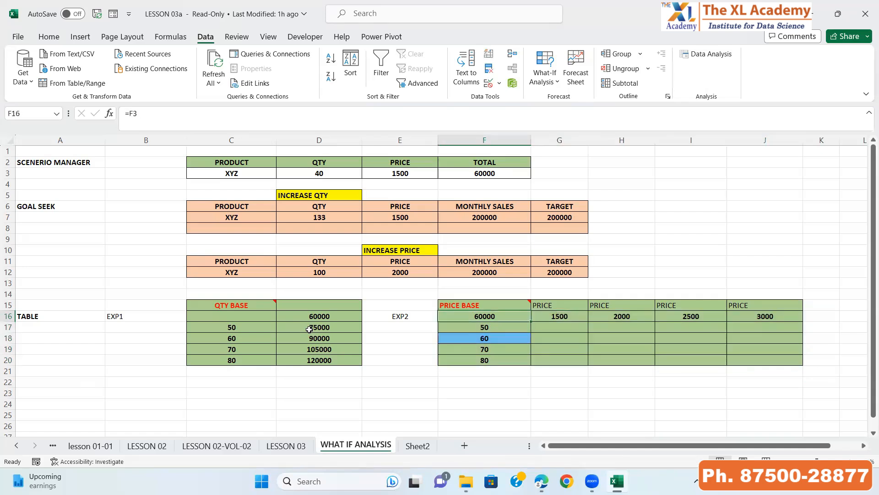
key("Right")
key("shift+Right")
key("shift+Right")
key("shift+Right")
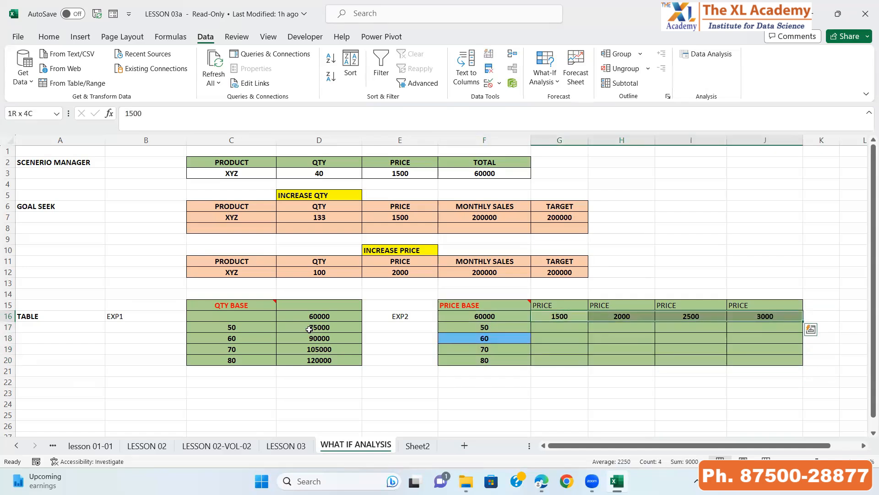
key("shift+Left")
key("shift+Left")
key("shift+Left")
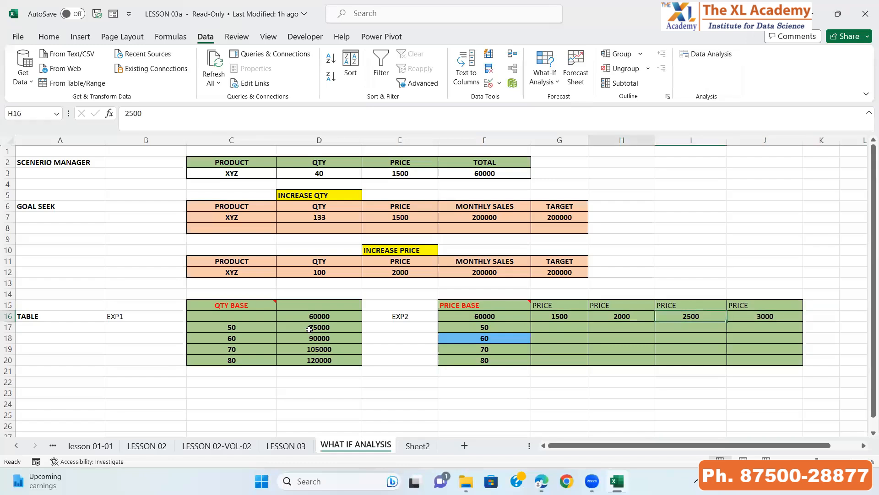
key("Left")
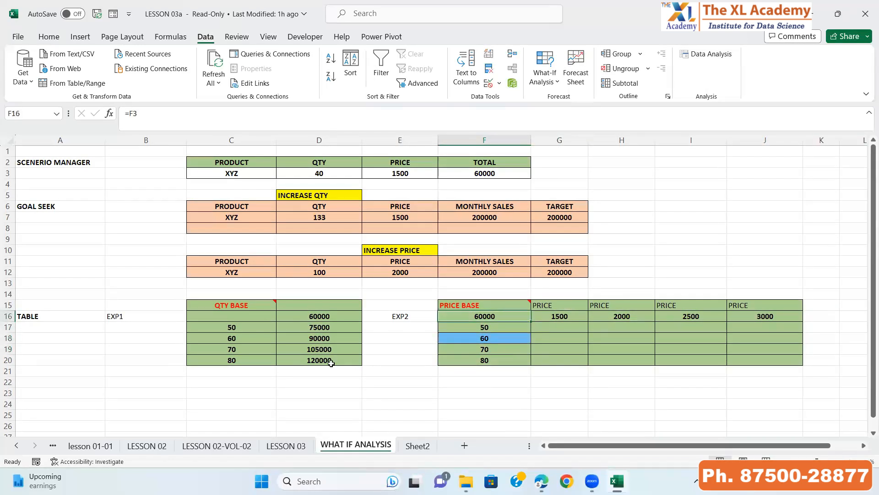
left_click(483, 172)
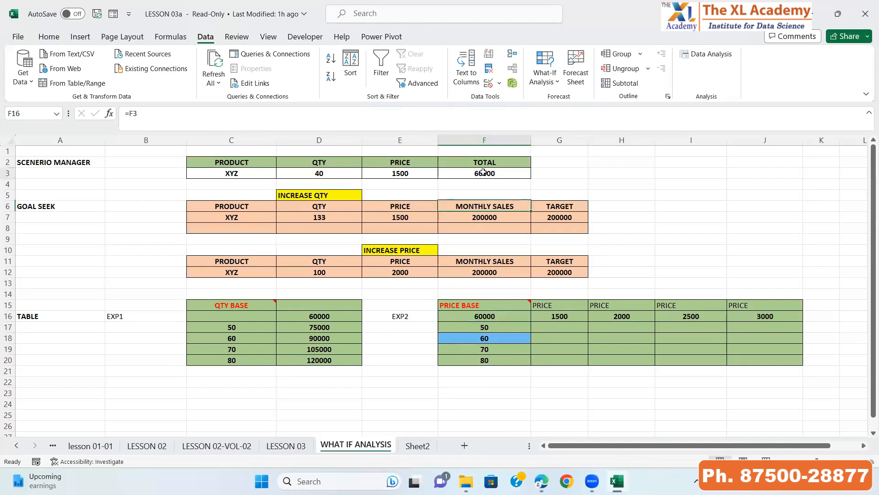
left_click(473, 316)
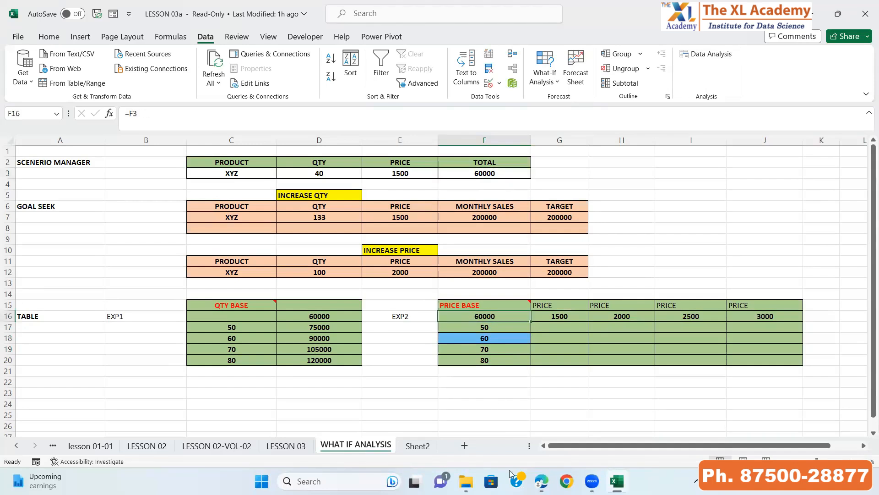
Create a two-variable Data Table over F16:J20 using D3 as the row input cell and E3 as the column input cell.
key("shift+Right")
key("shift+Right")
key("shift+Right")
key("shift+Right")
key("shift+Down")
key("shift+Down")
key("shift+Down")
key("shift+Down")
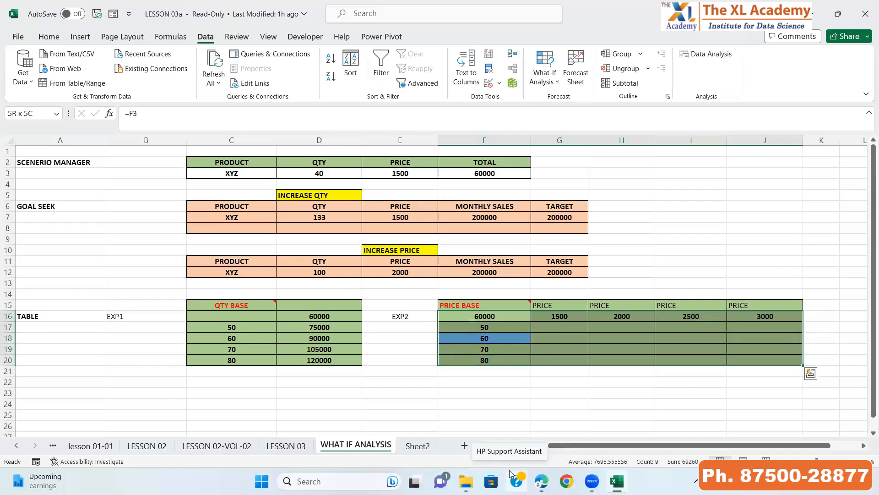
left_click(557, 83)
left_click(575, 132)
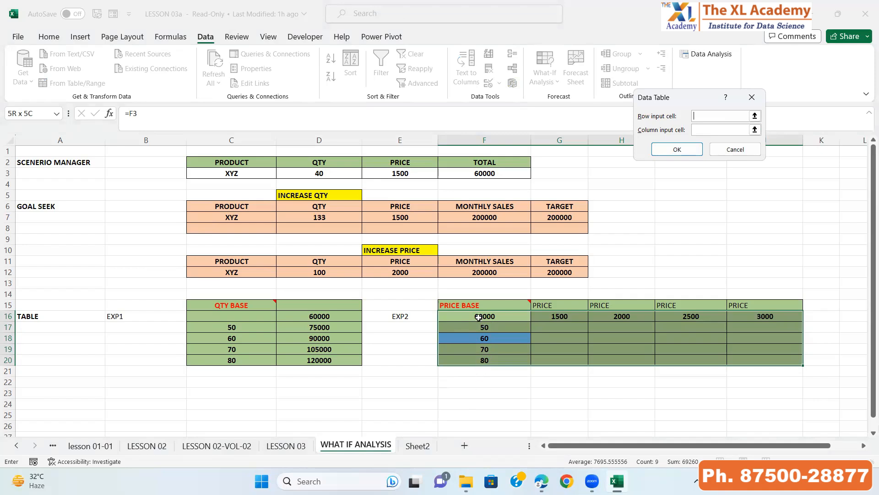
left_click(332, 172)
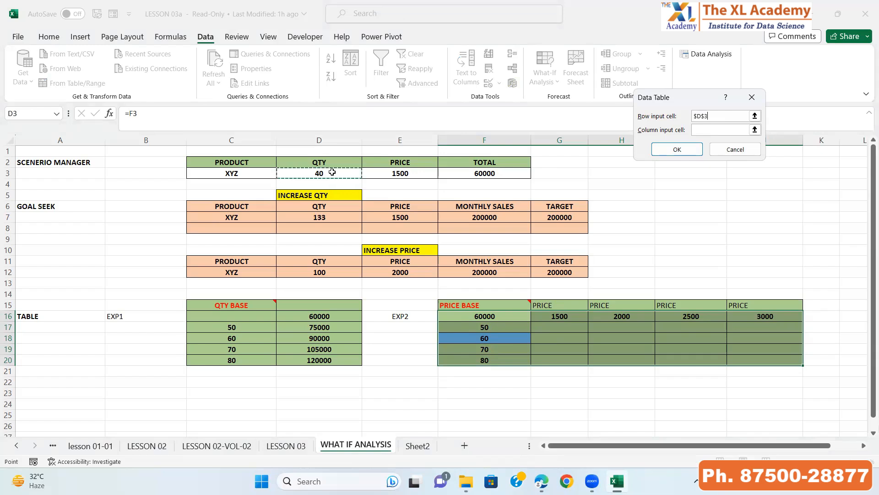
left_click(723, 129)
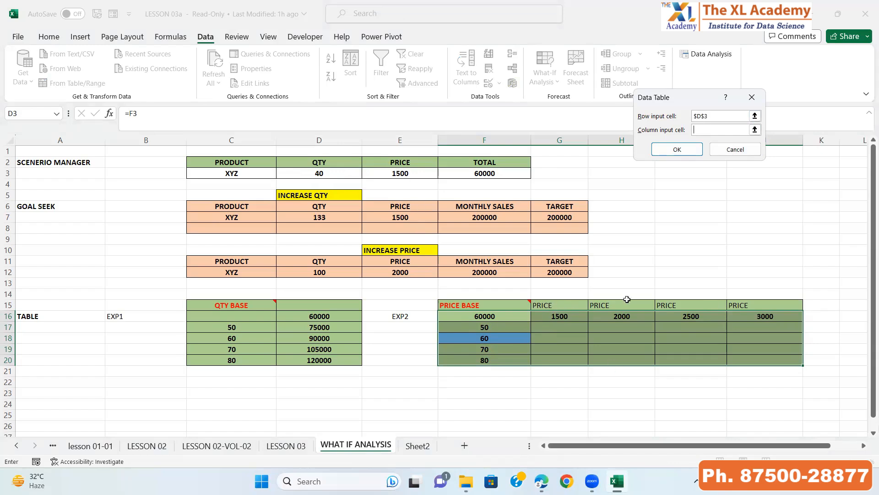
left_click(397, 173)
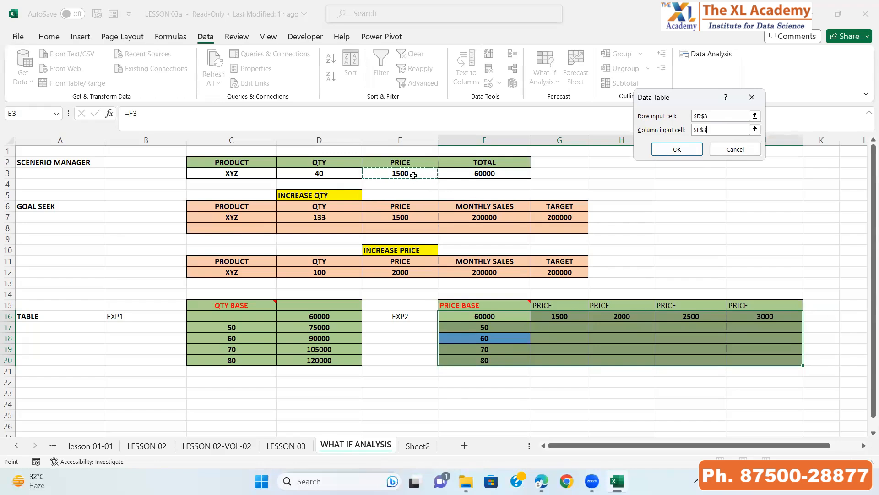
left_click(676, 149)
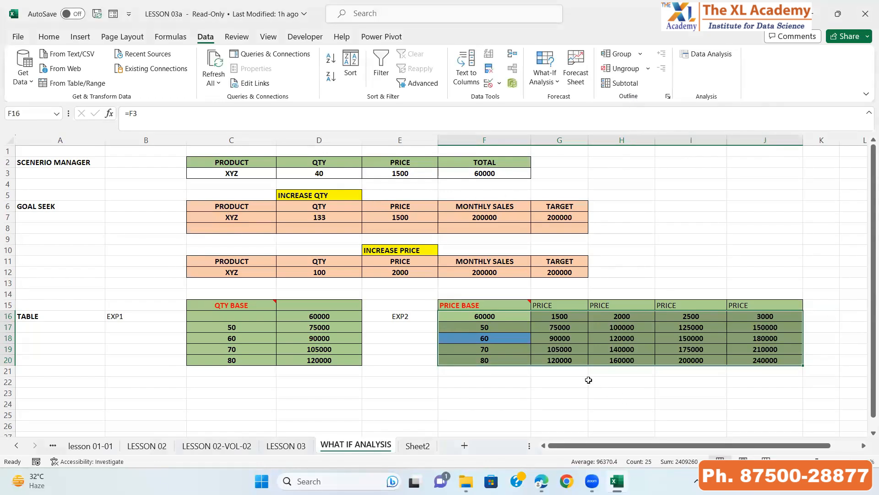
Review the Data Table formula and each price column's results in G17:J20 against the quantities in F17:F20.
left_click_drag(621, 339, 622, 350)
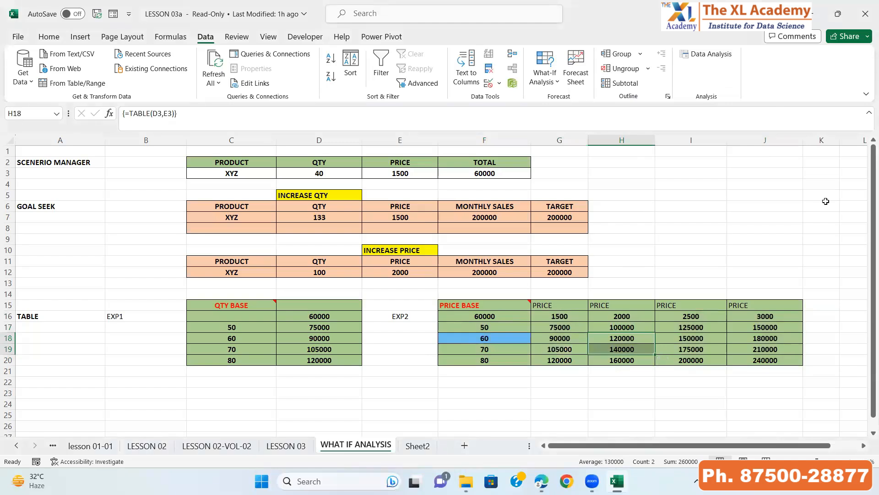
left_click(481, 329)
left_click(542, 315)
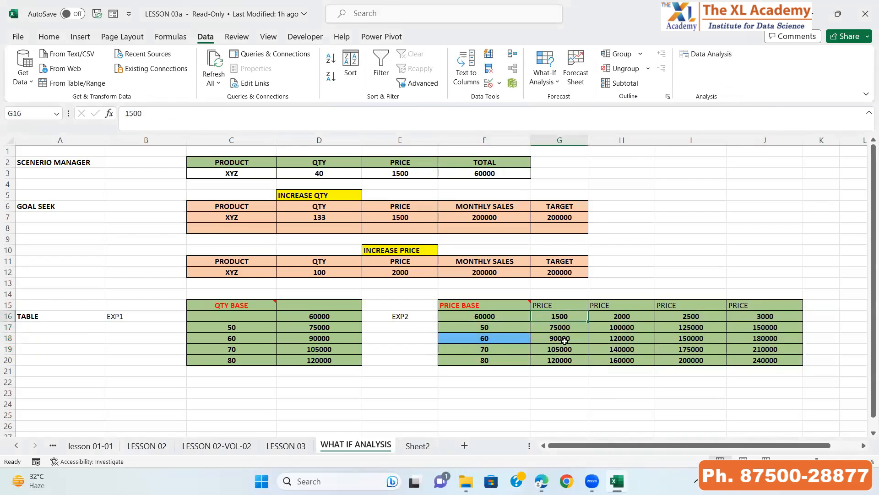
left_click_drag(571, 326, 573, 361)
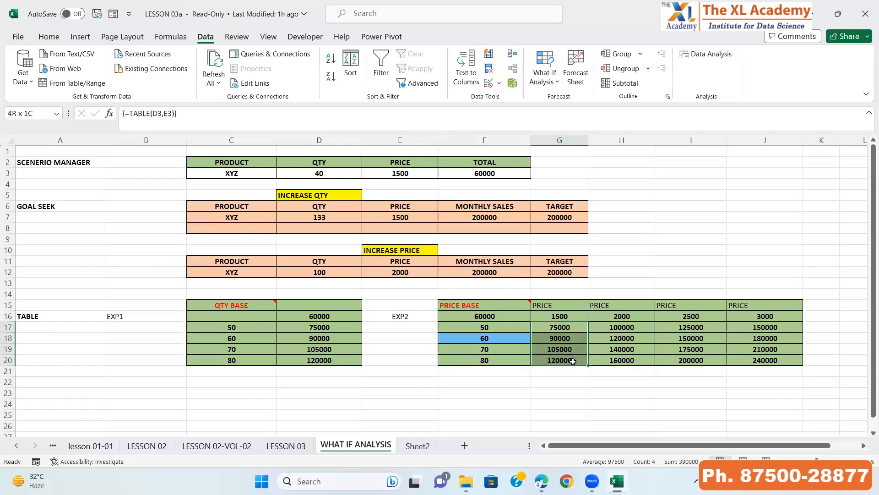
left_click(492, 330)
left_click(607, 316)
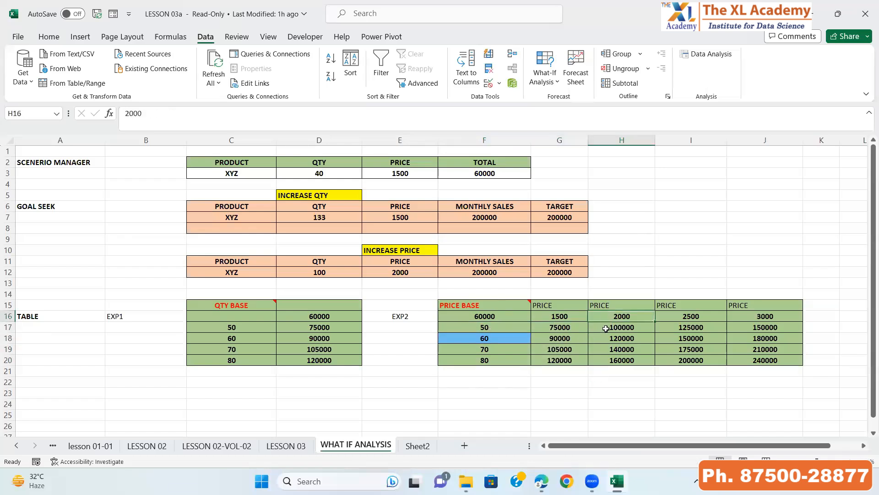
left_click_drag(609, 327, 612, 362)
left_click(515, 329)
left_click_drag(685, 331, 689, 360)
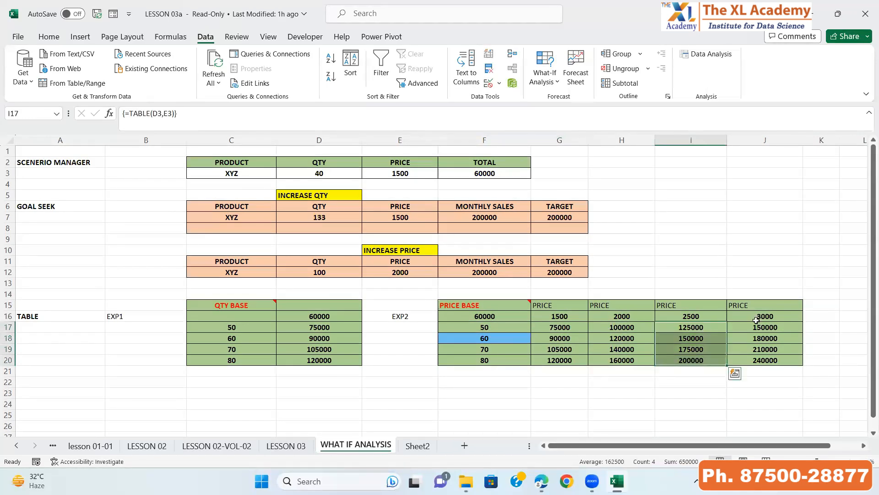
left_click(760, 316)
left_click_drag(763, 326, 765, 361)
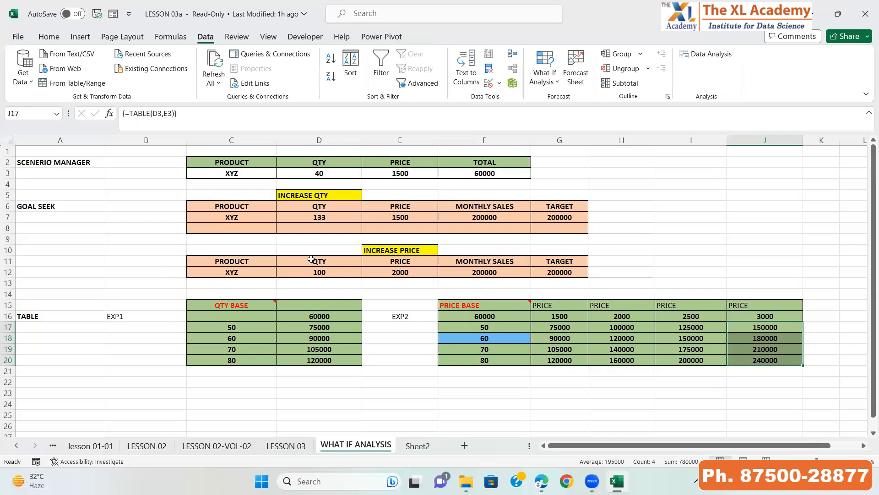
left_click(389, 212)
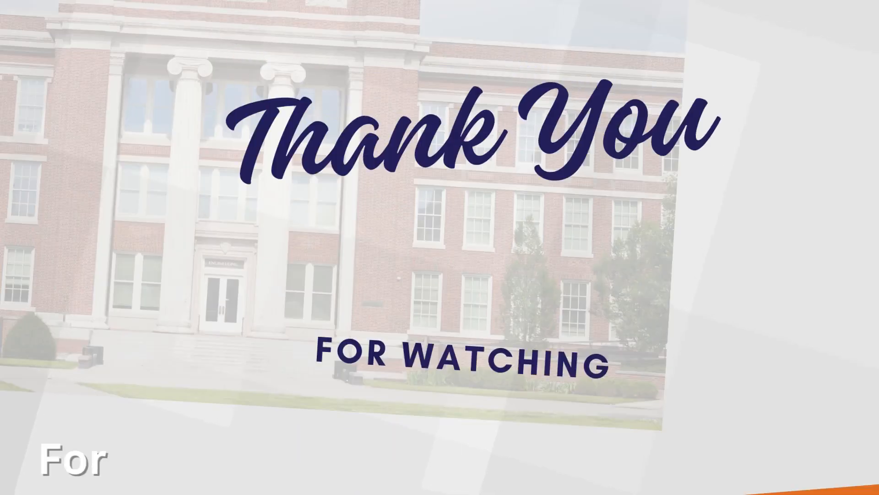